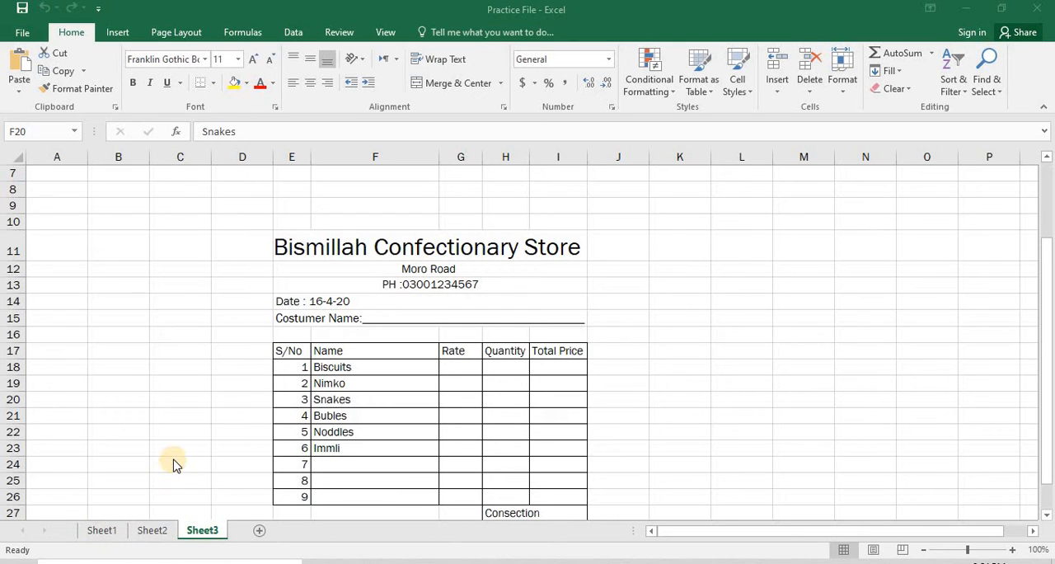
pyautogui.click(313, 396)
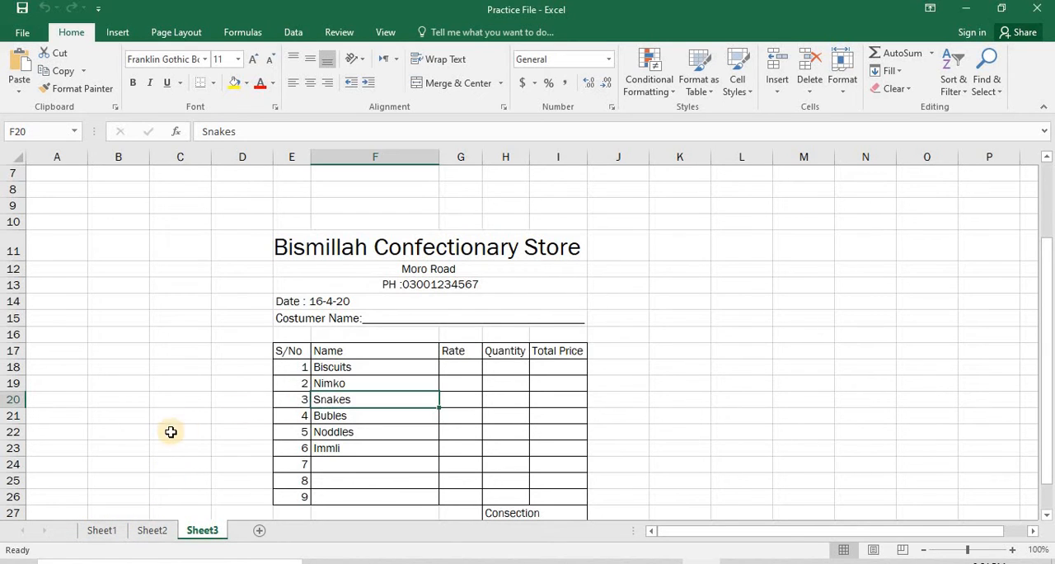
pyautogui.click(201, 400)
pyautogui.scroll(-1, 202, 399)
pyautogui.scroll(1, 202, 399)
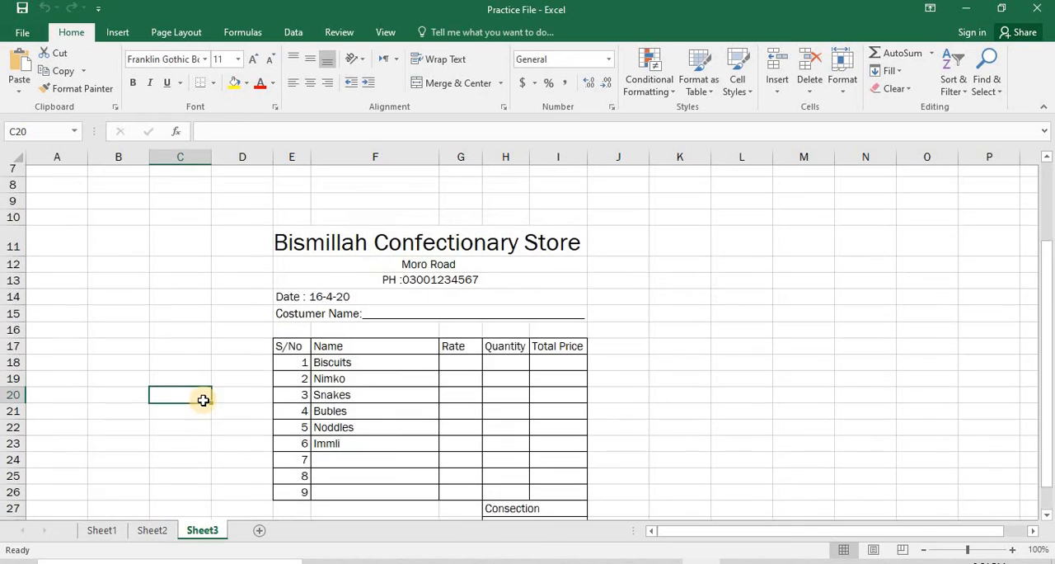
pyautogui.scroll(-1, 203, 400)
pyautogui.scroll(1, 403, 337)
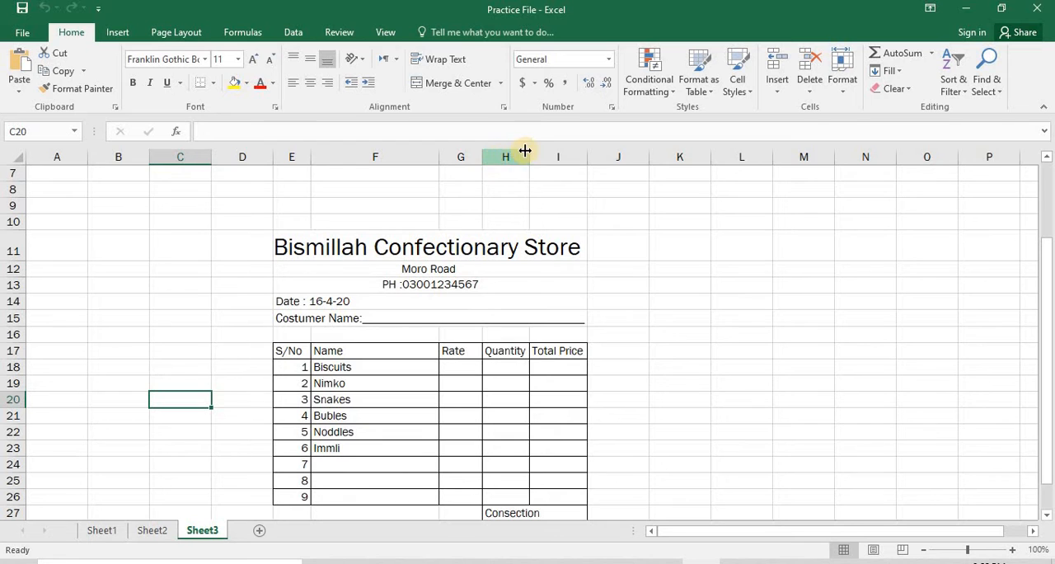
# Widen the Quantity column of the bill slightly.
pyautogui.moveTo(528, 149); pyautogui.dragTo(549, 148)
pyautogui.scroll(-1, 464, 299)
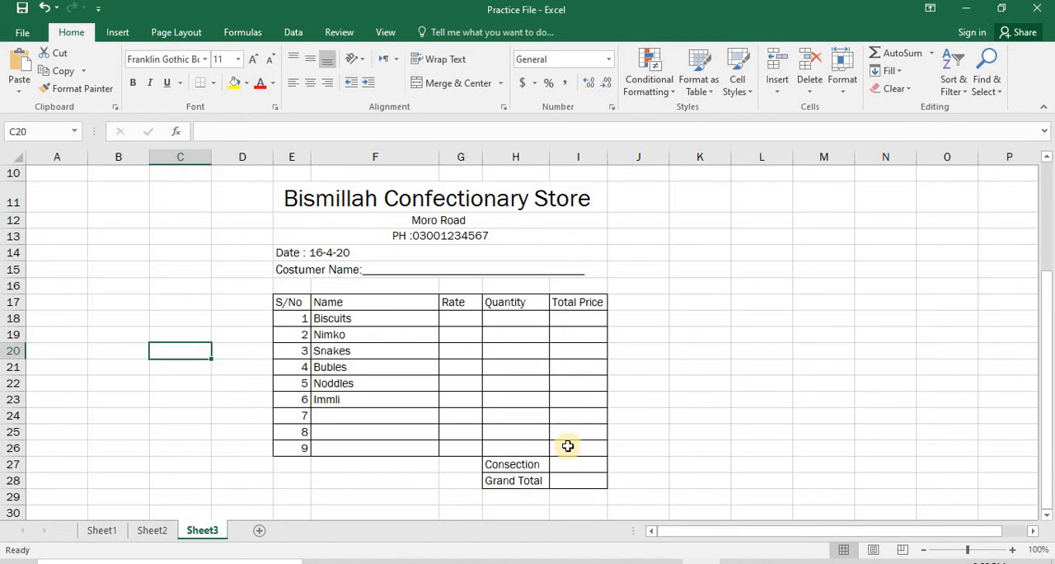
# Fill in the Rate column for the six items, Biscuits to Immli, with 120, 100, 80, 120, 90 and 50.
pyautogui.click(462, 321)
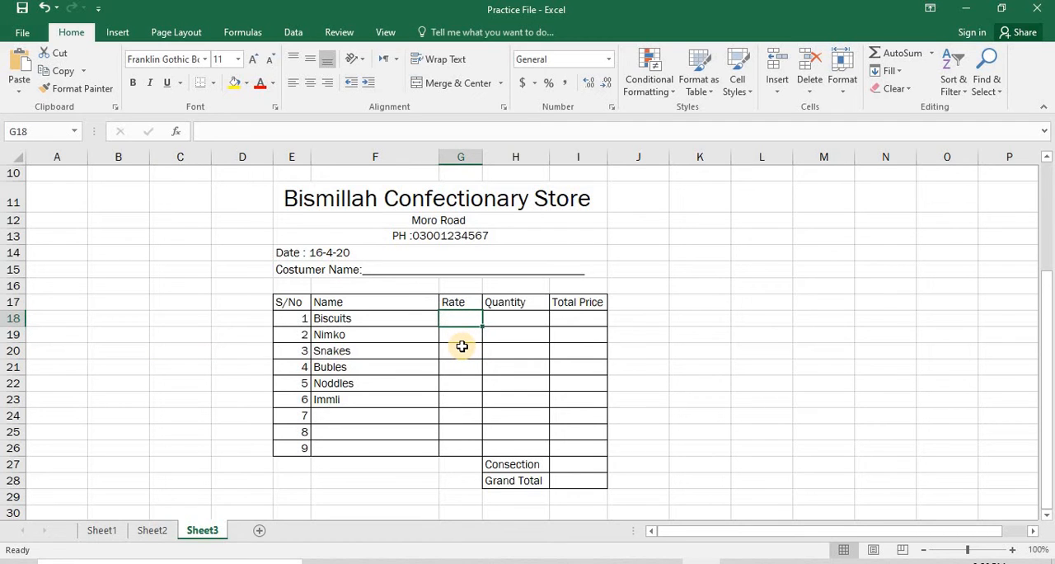
pyautogui.write('120')
pyautogui.press('Return')
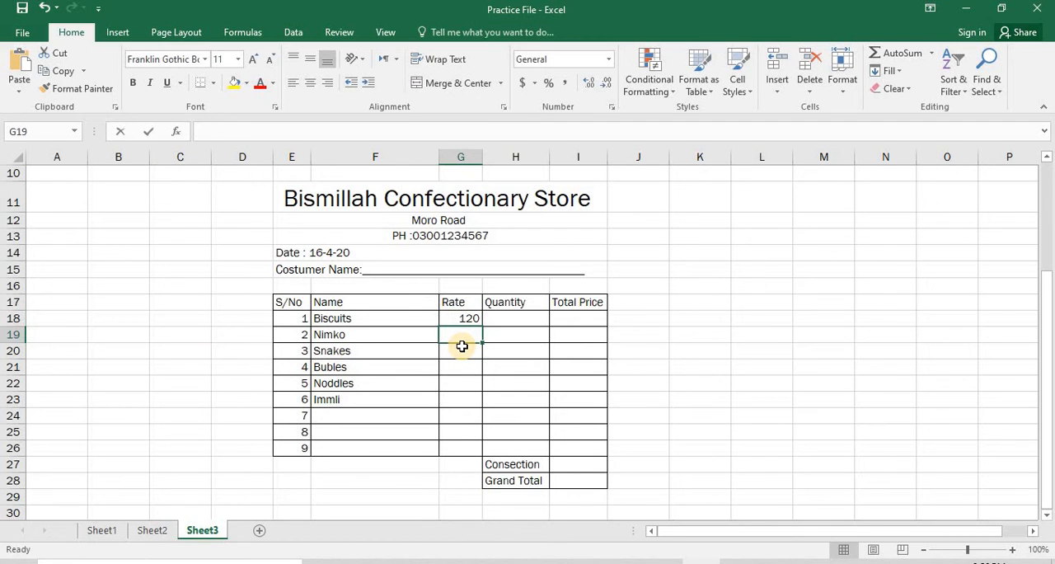
pyautogui.write('100')
pyautogui.press('Return')
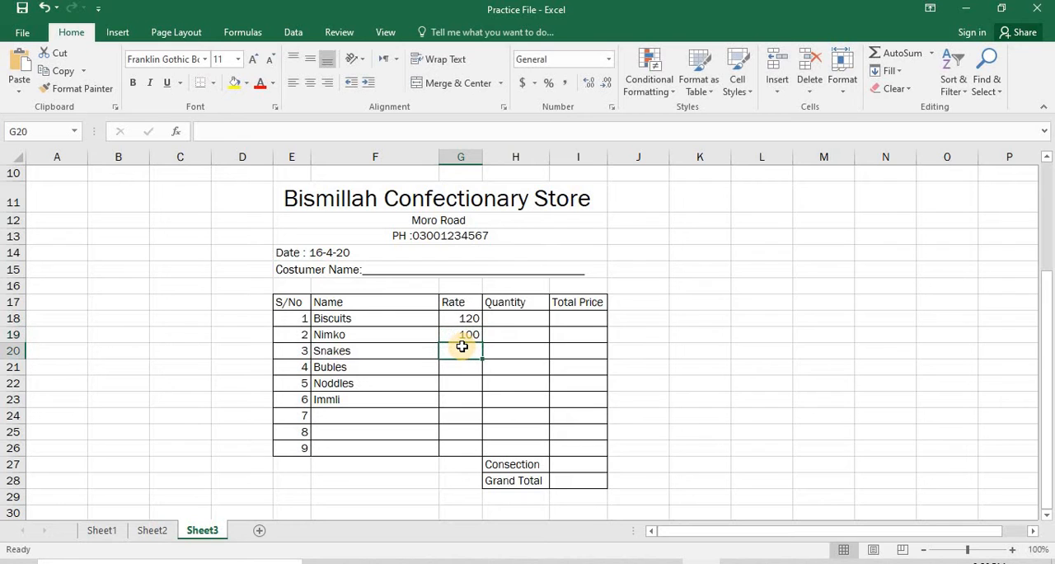
pyautogui.write('80')
pyautogui.press('Return')
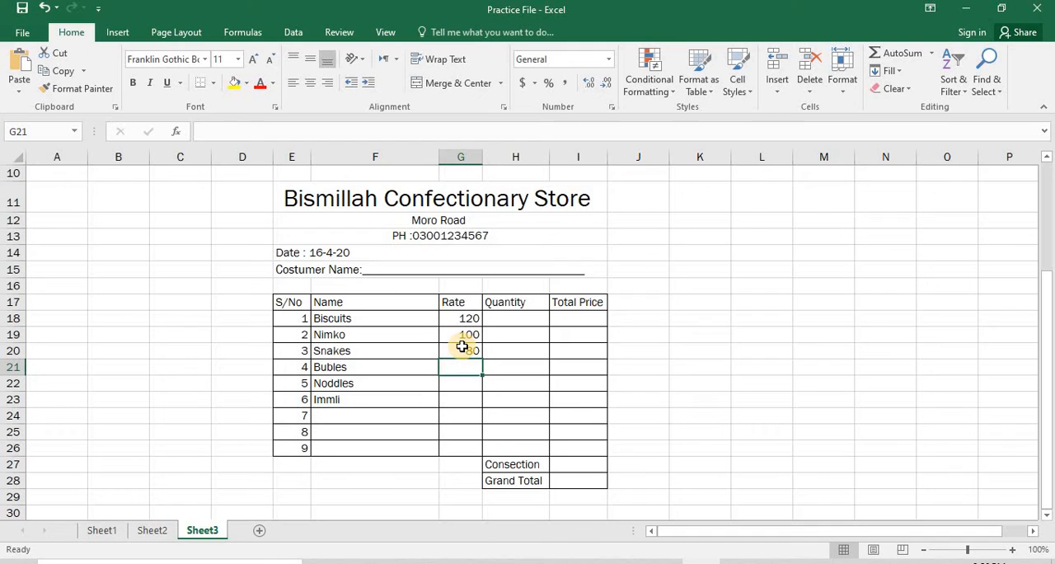
pyautogui.write('120')
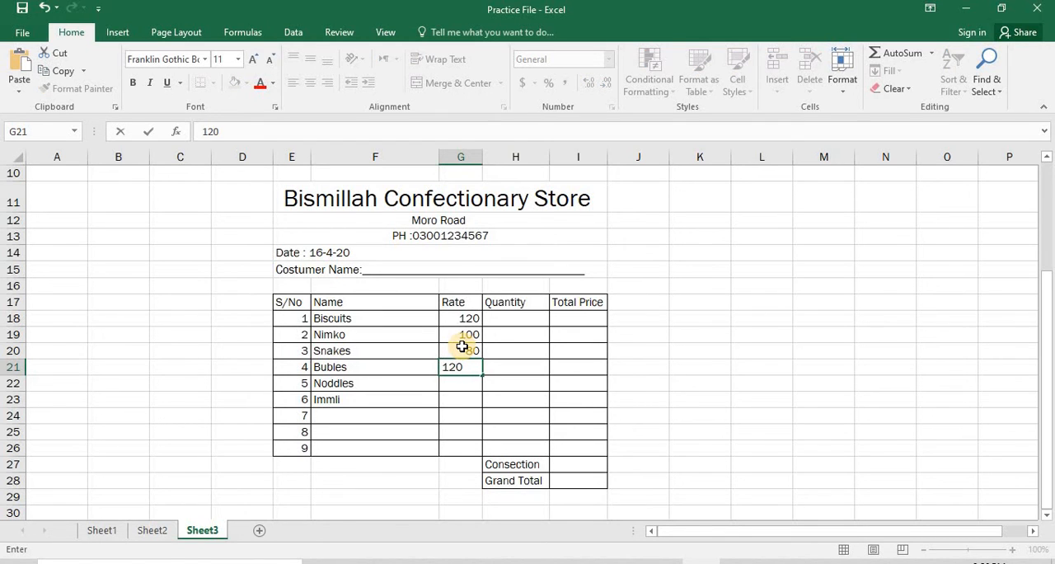
pyautogui.press('Return')
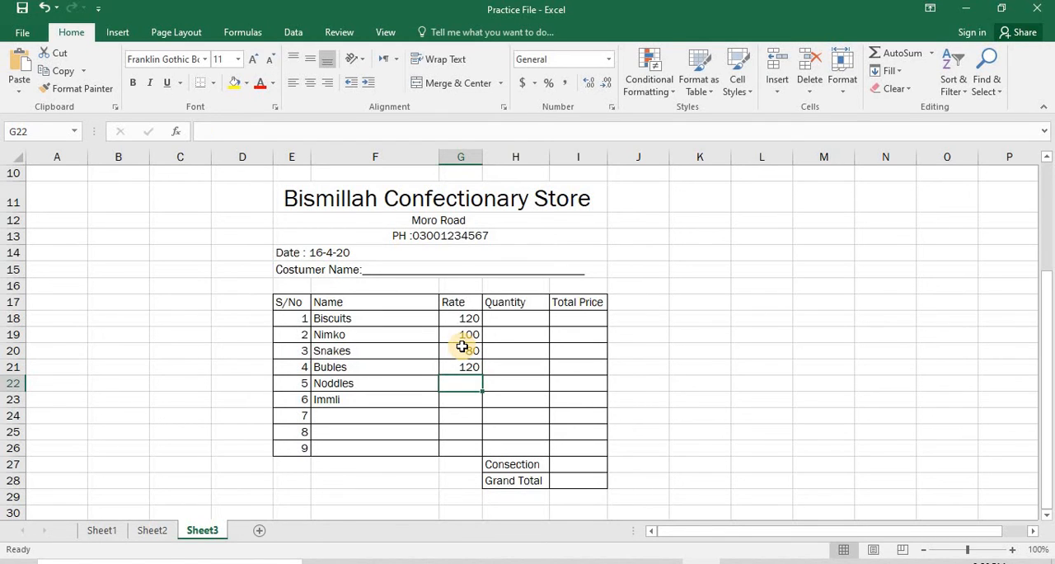
pyautogui.write('90')
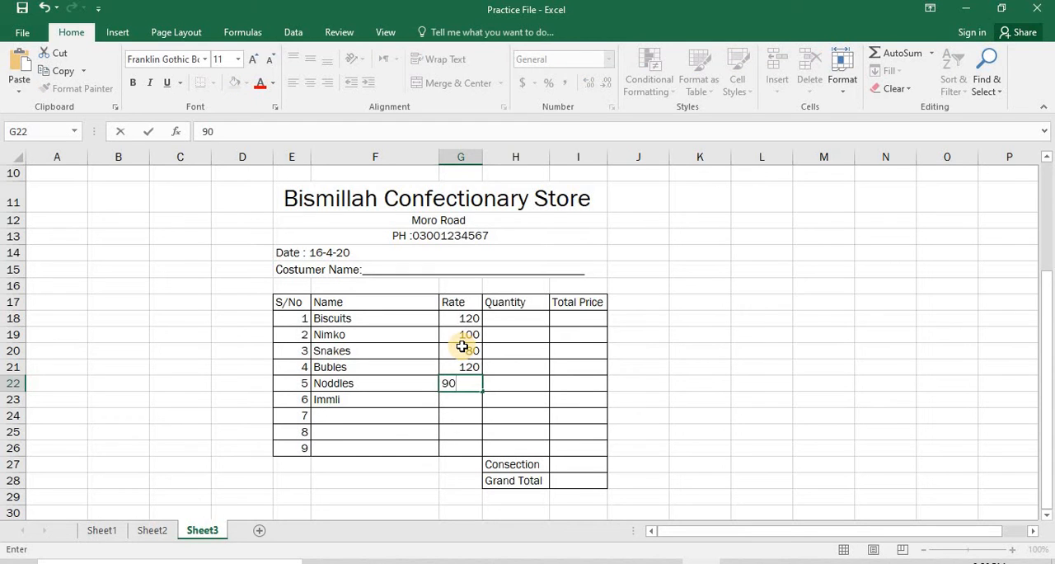
pyautogui.press('Return')
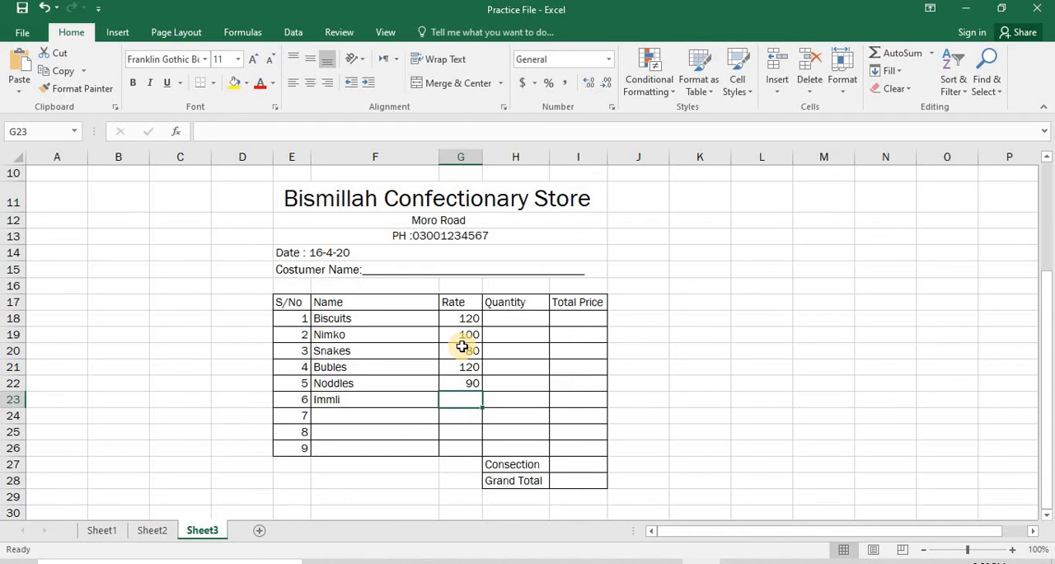
pyautogui.write('50')
pyautogui.press('Tab')
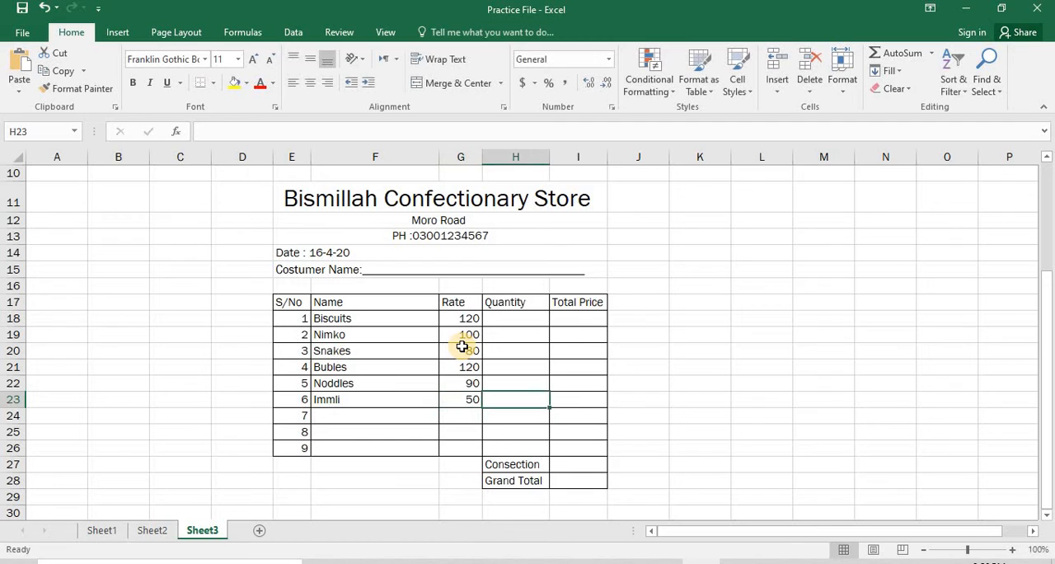
# Fill in the Quantity column for the six items, Biscuits to Immli, with 12, 6, 5, 10, 20 and 10.
pyautogui.press('Up')
pyautogui.press('Up')
pyautogui.press('Up')
pyautogui.press('Up')
pyautogui.press('Up')
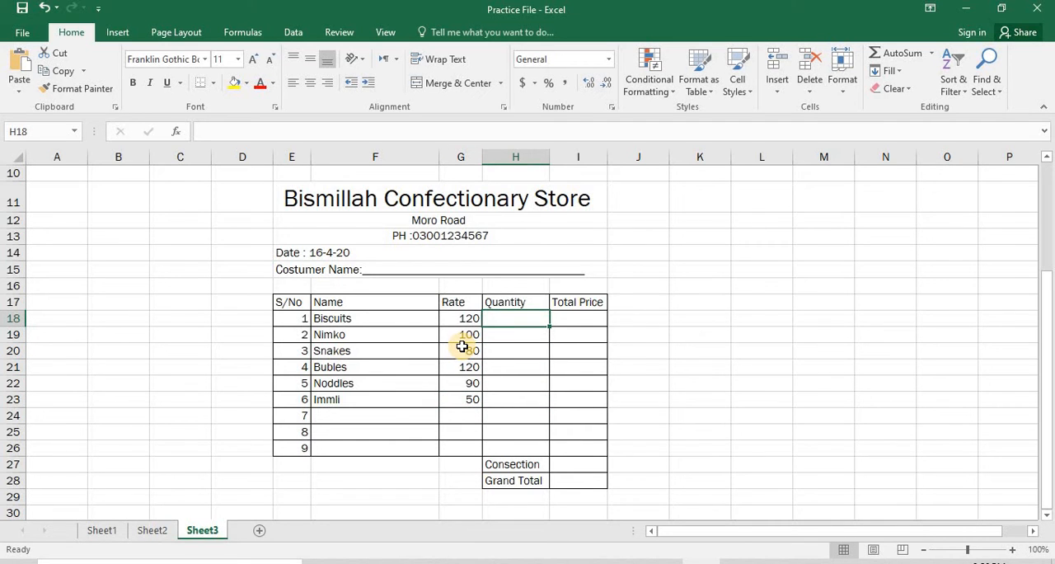
pyautogui.write('12')
pyautogui.press('Return')
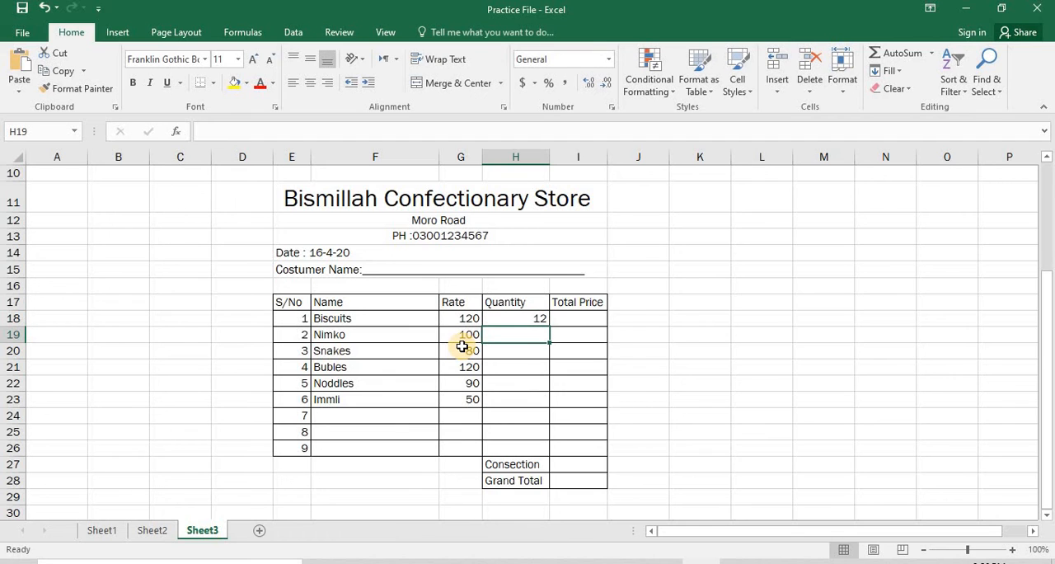
pyautogui.write('6')
pyautogui.press('Return')
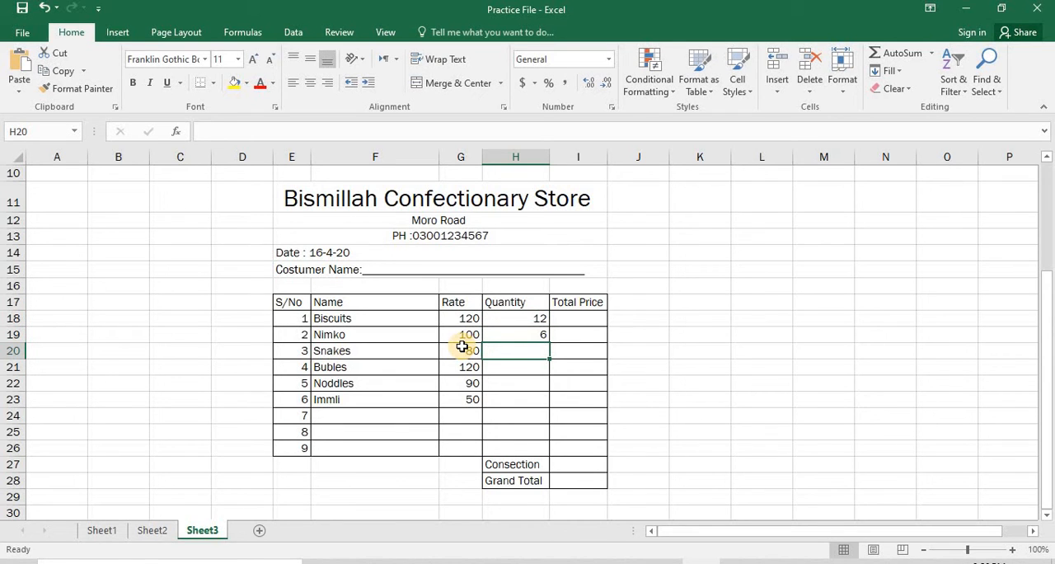
pyautogui.write('5')
pyautogui.press('Return')
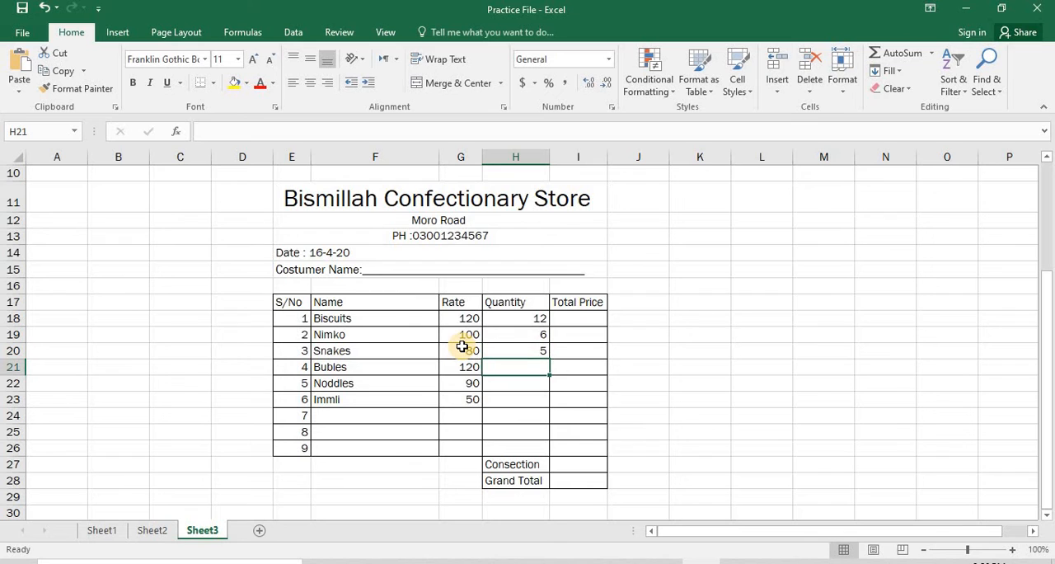
pyautogui.write('10')
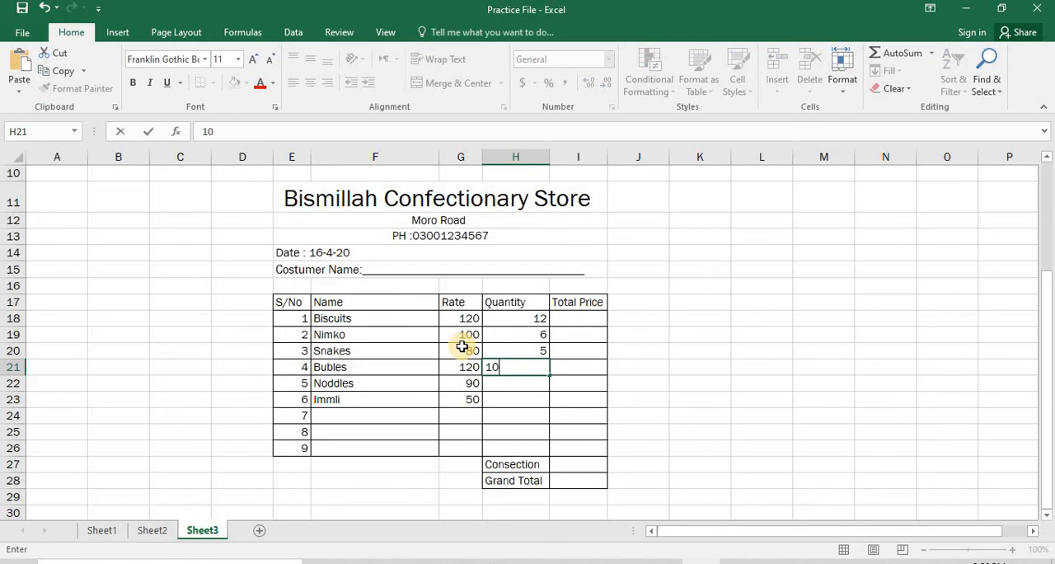
pyautogui.press('Return')
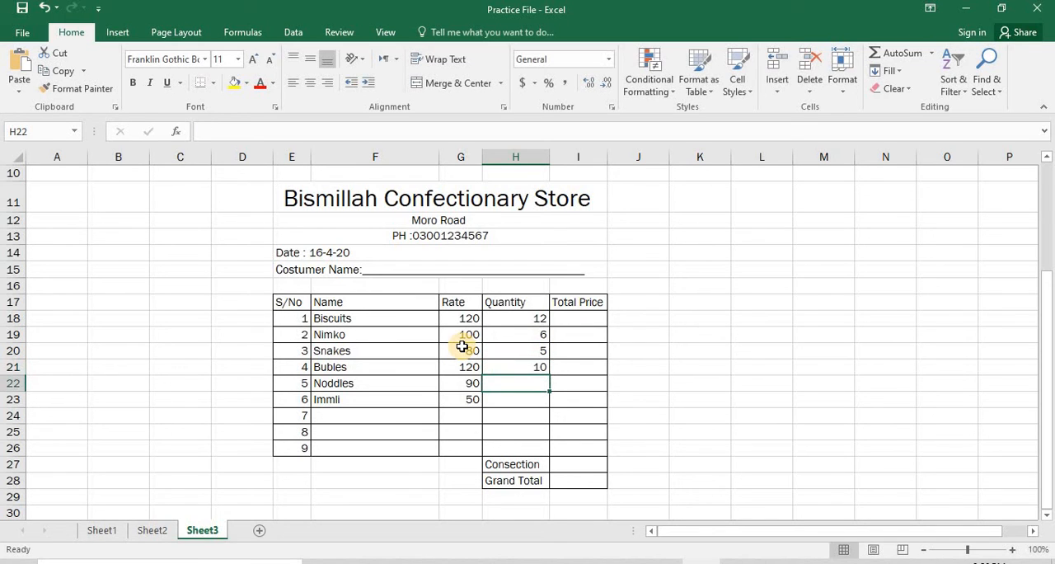
pyautogui.write('20')
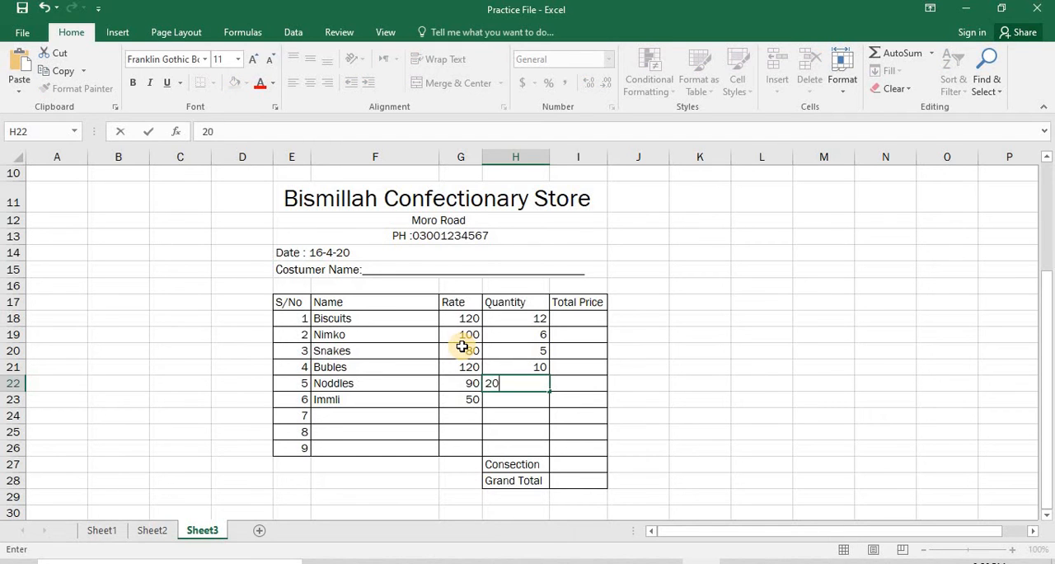
pyautogui.press('Return')
pyautogui.write('10')
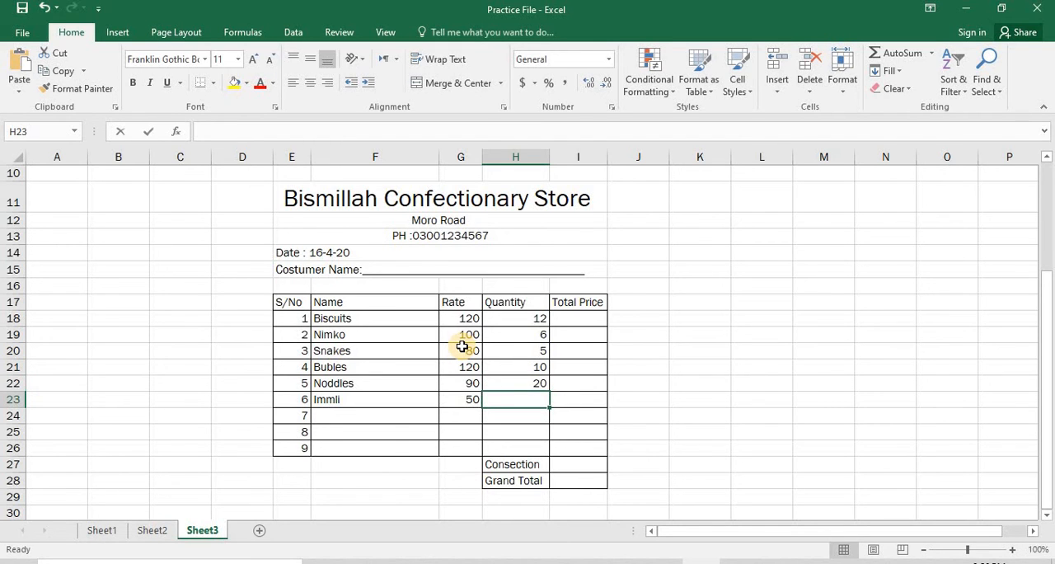
pyautogui.press('Return')
# Calculate the Total Price of Biscuits in I18 as rate times quantity with the formula =G18*H18.
pyautogui.press('Up')
pyautogui.press('Right')
pyautogui.press('Up')
pyautogui.press('Up')
pyautogui.press('Up')
pyautogui.press('Up')
pyautogui.press('Up')
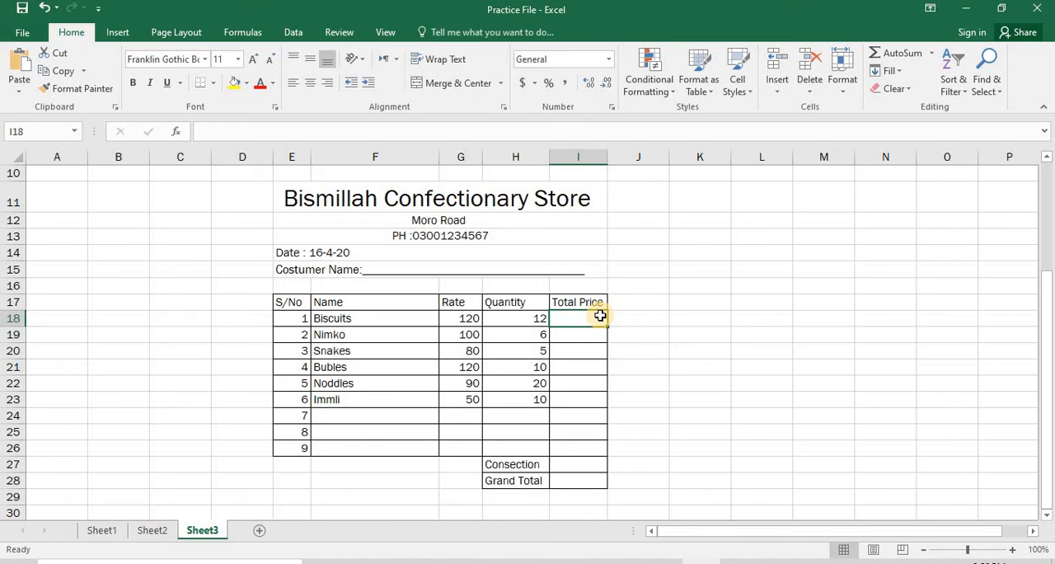
pyautogui.write('=')
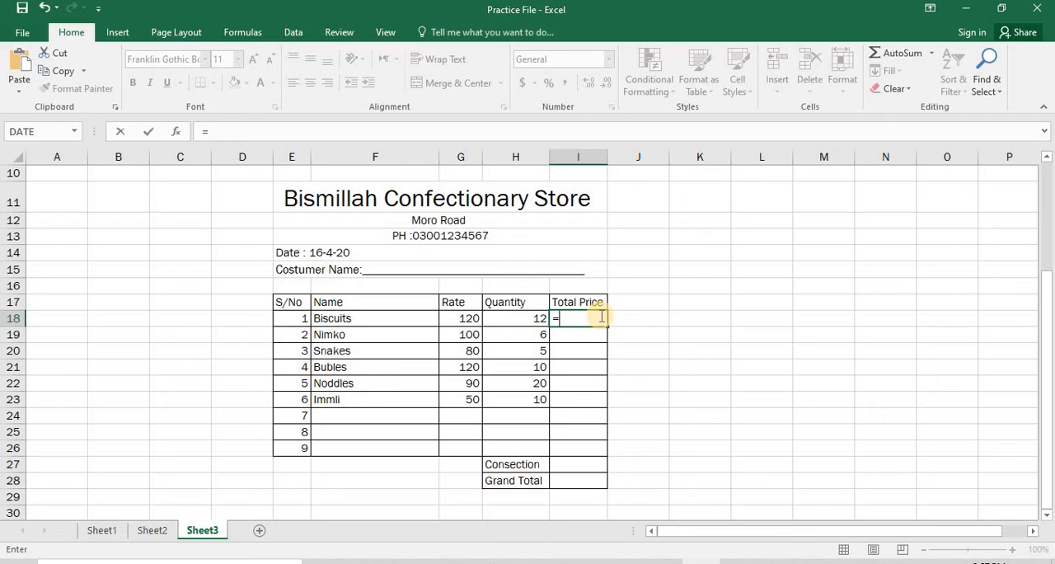
pyautogui.click(465, 320)
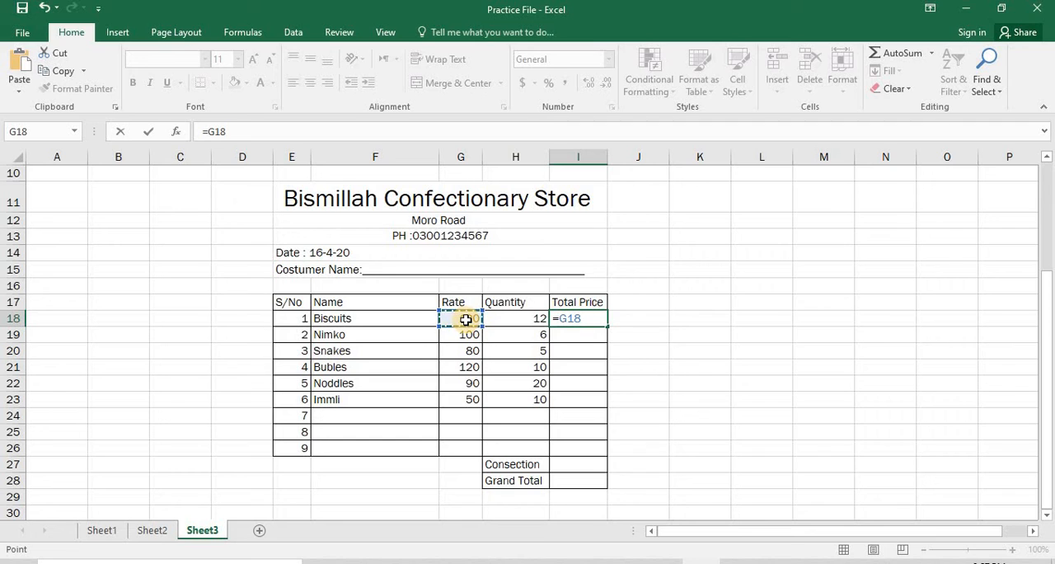
pyautogui.write('*')
pyautogui.press('Right')
pyautogui.press('Left')
pyautogui.press('Left')
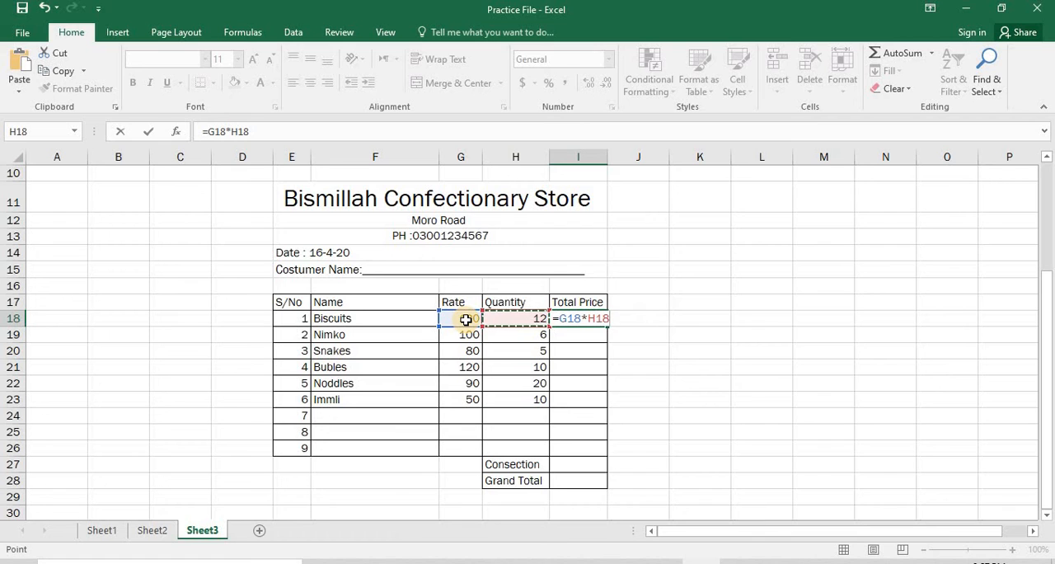
pyautogui.press('Return')
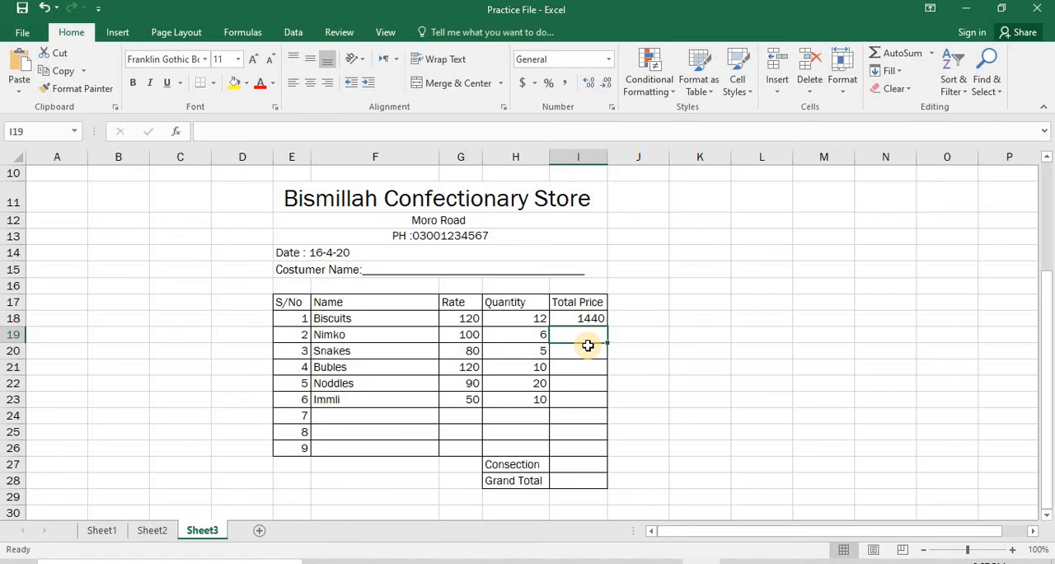
# Calculate the Total Price of Nimko in I19 by multiplying its rate G19 by its quantity H19.
pyautogui.write('=')
pyautogui.press('Left')
pyautogui.press('Left')
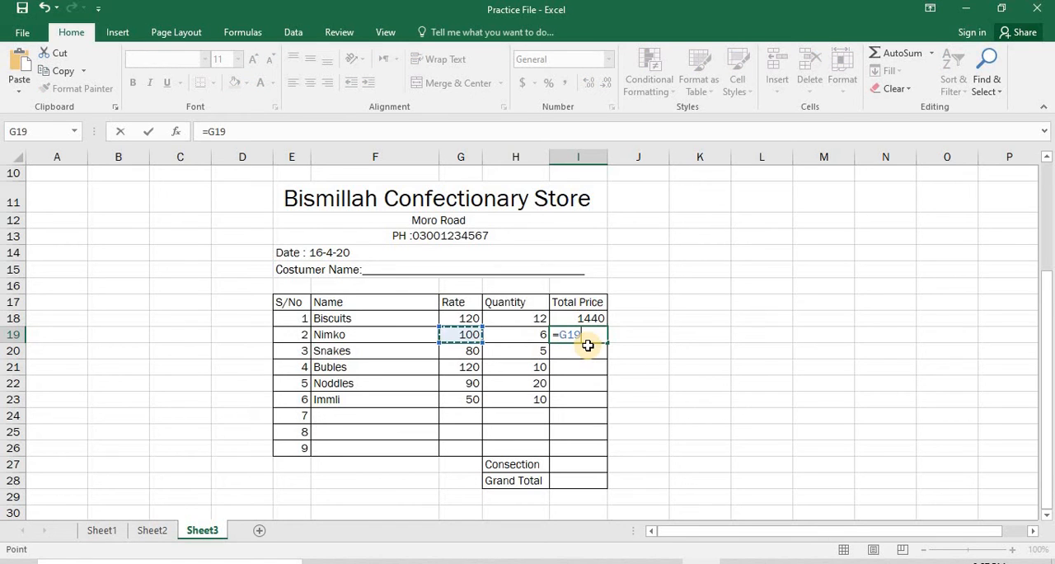
pyautogui.write('*')
pyautogui.press('Right')
pyautogui.press('Left')
pyautogui.press('Left')
pyautogui.press('Return')
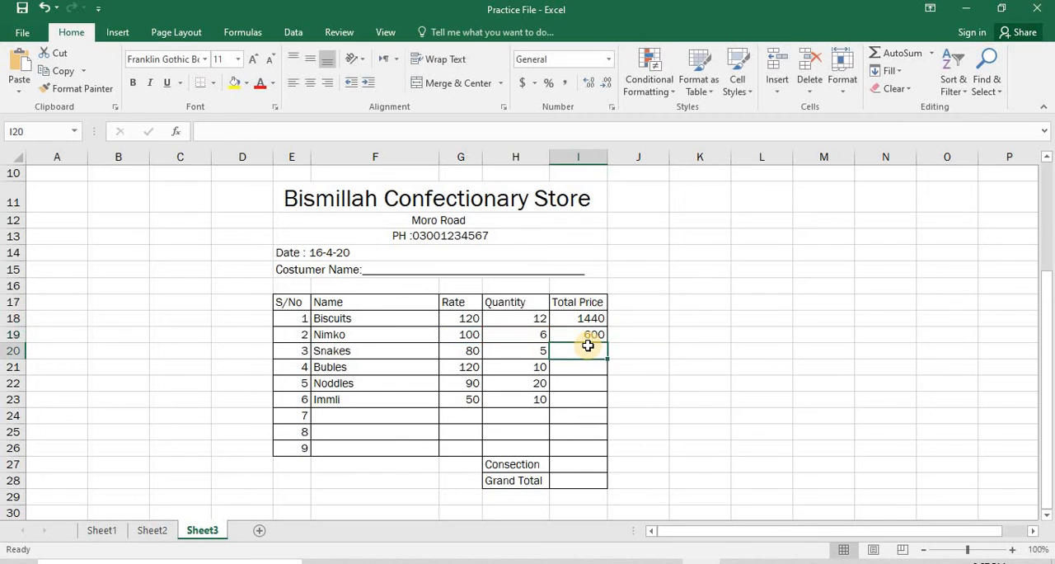
# Calculate the Total Price of Snakes in I20 by multiplying its rate G20 by its quantity H20.
pyautogui.press('Return')
pyautogui.click(587, 345)
pyautogui.write('=')
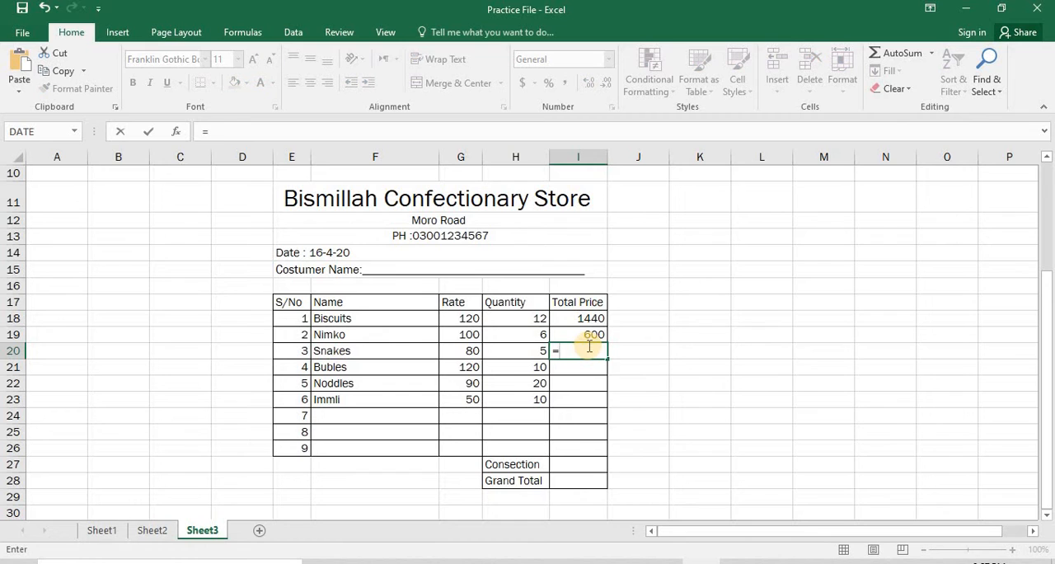
pyautogui.press('Left')
pyautogui.press('Left')
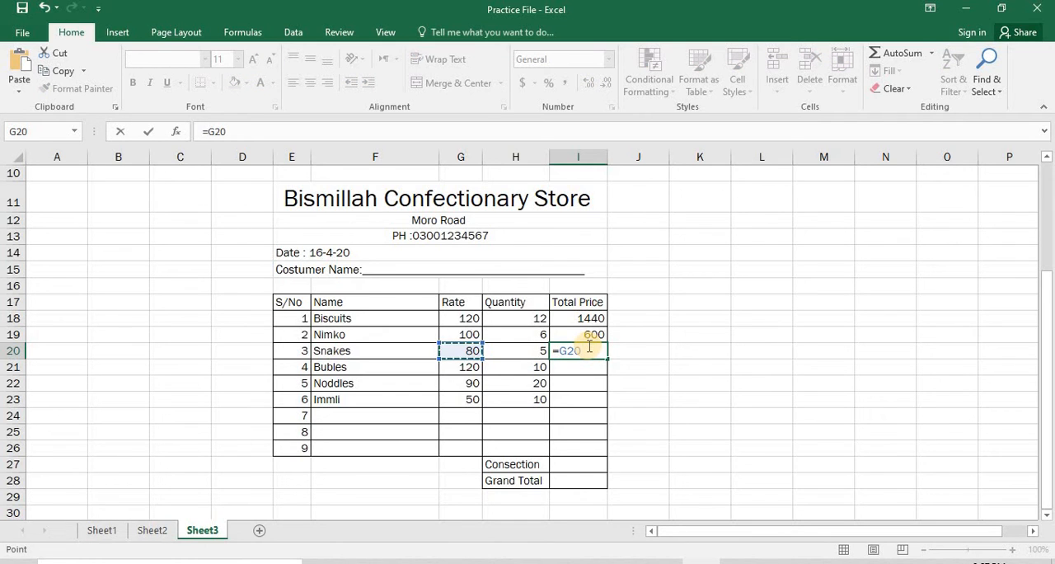
pyautogui.write('*')
pyautogui.press('Right')
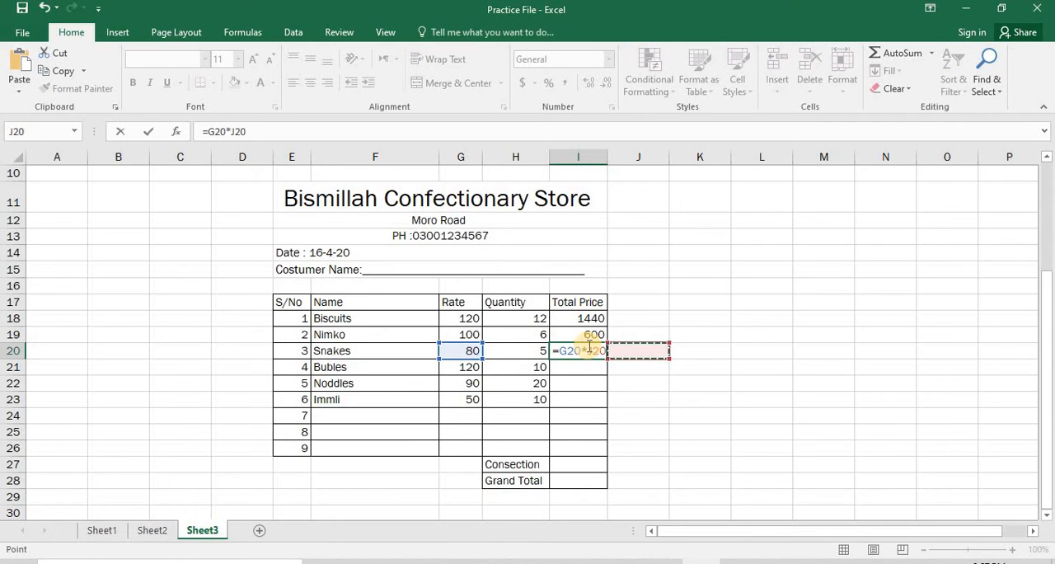
pyautogui.press('Left')
pyautogui.press('Left')
pyautogui.press('Return')
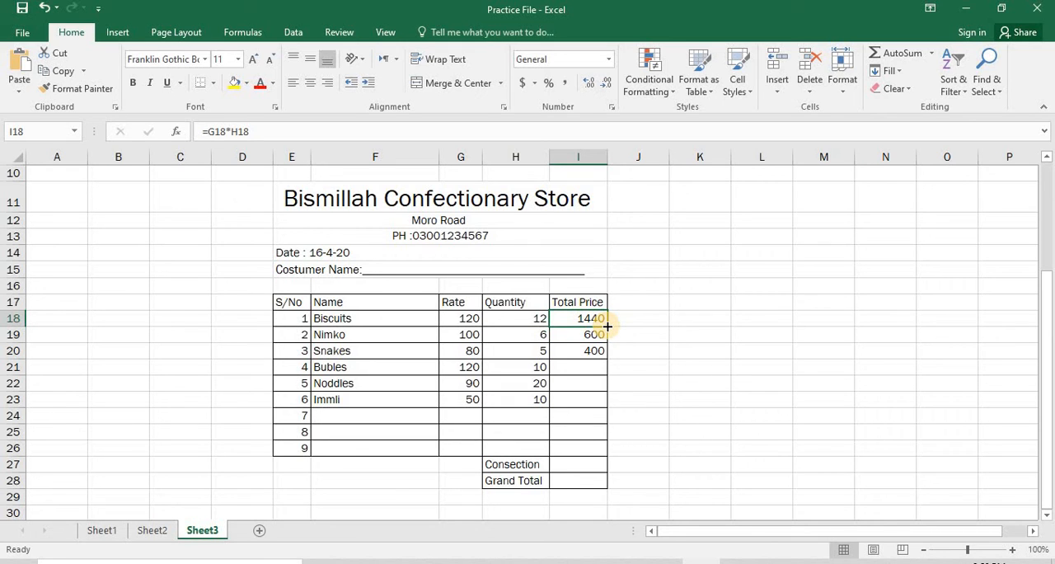
# Fill the Total Price formula from I18 down through I26, the ninth item row.
pyautogui.moveTo(607, 327); pyautogui.dragTo(608, 455)
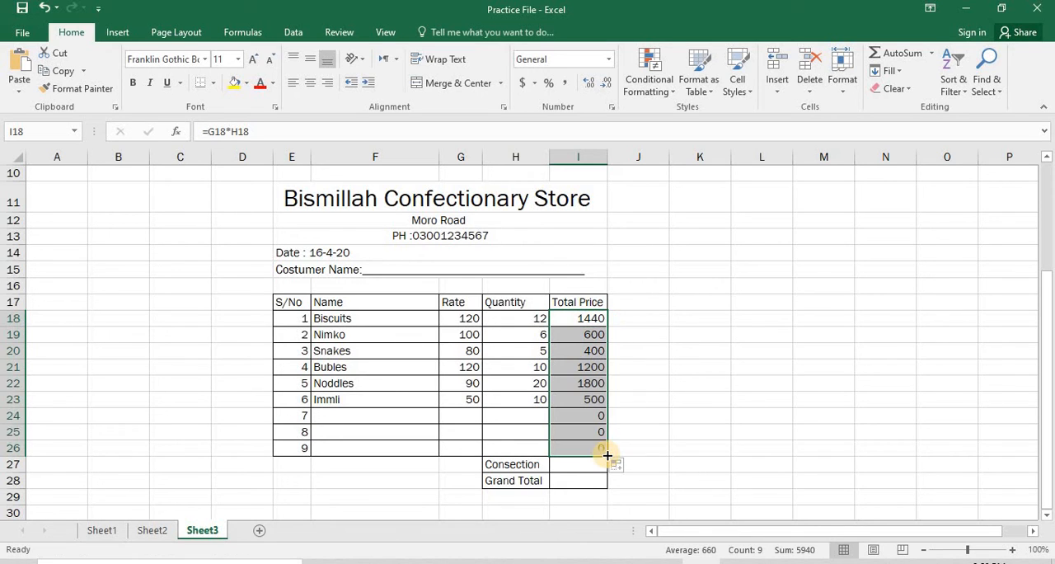
# Set the rate of Noddles to 60 and the rate of Immli to 70.
pyautogui.click(461, 387)
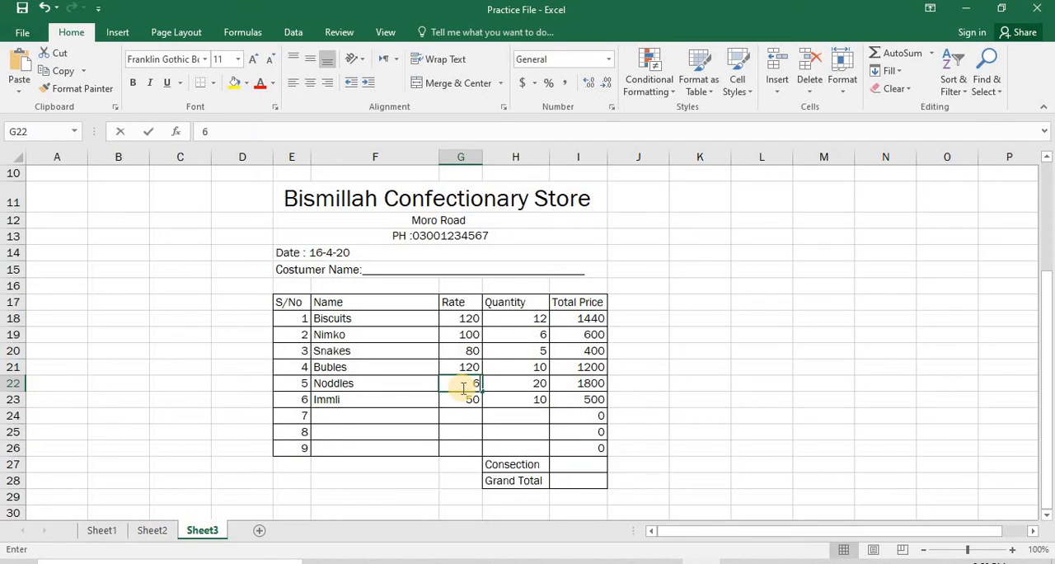
pyautogui.write('60')
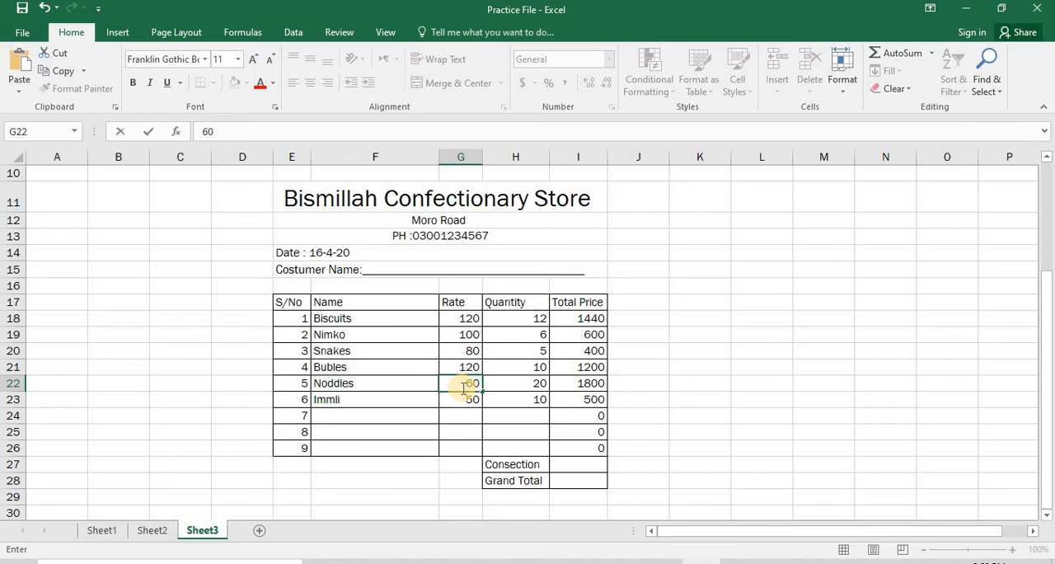
pyautogui.press('Return')
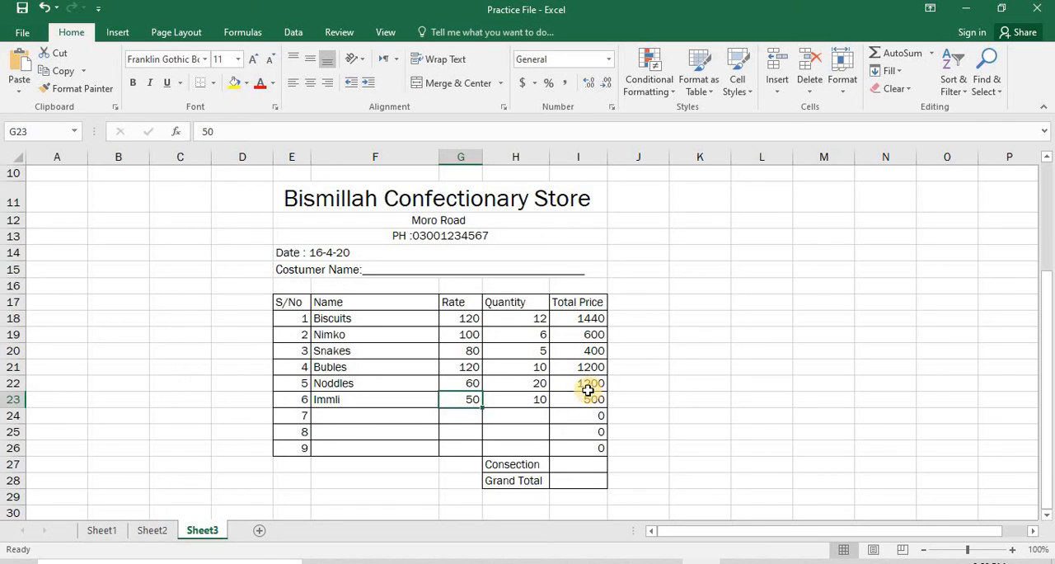
pyautogui.write('70')
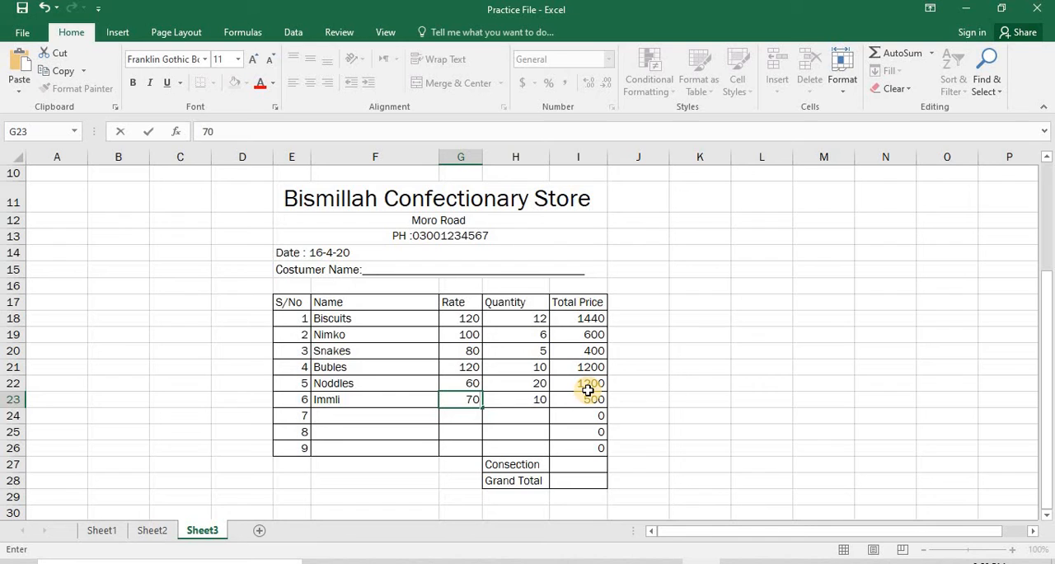
pyautogui.press('Return')
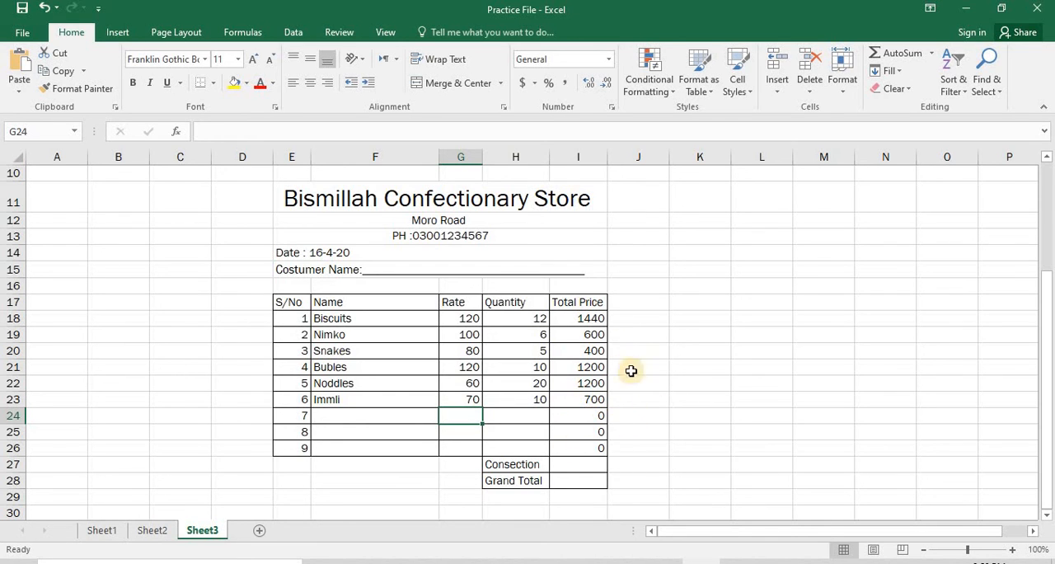
# Enter the formula =I18:I26 in the Grand Total cell I28, referencing all nine Total Price rows.
pyautogui.click(565, 481)
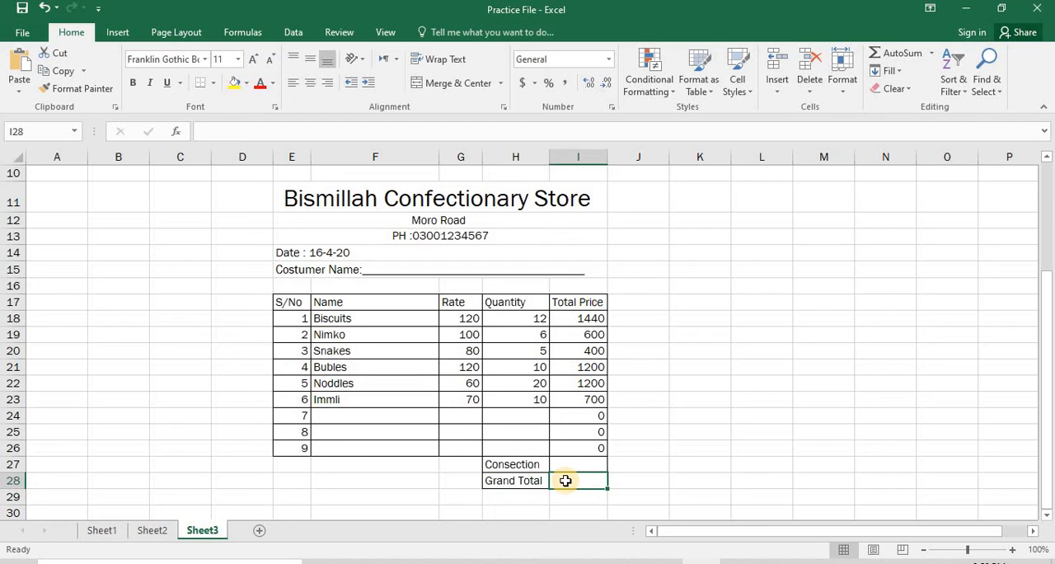
pyautogui.write('+')
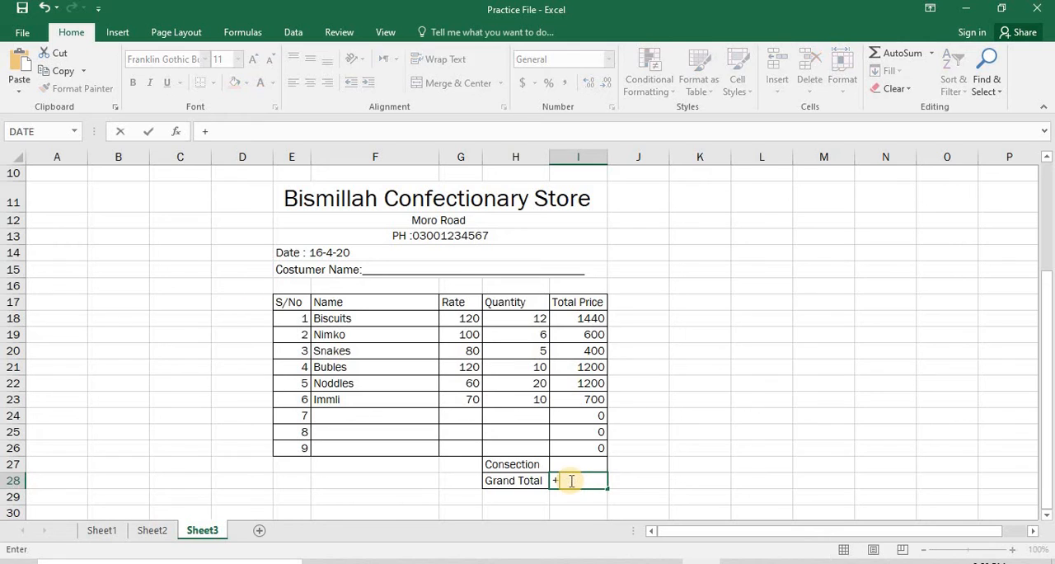
pyautogui.press('BackSpace')
pyautogui.write('-=')
pyautogui.press('BackSpace')
pyautogui.press('BackSpace')
pyautogui.write('=')
pyautogui.press('Up')
pyautogui.press('Up')
pyautogui.press('Up')
pyautogui.press('Up')
pyautogui.press('Up')
pyautogui.press('Up')
pyautogui.press('Up')
pyautogui.press('Up')
pyautogui.press('Up')
pyautogui.press('Up')
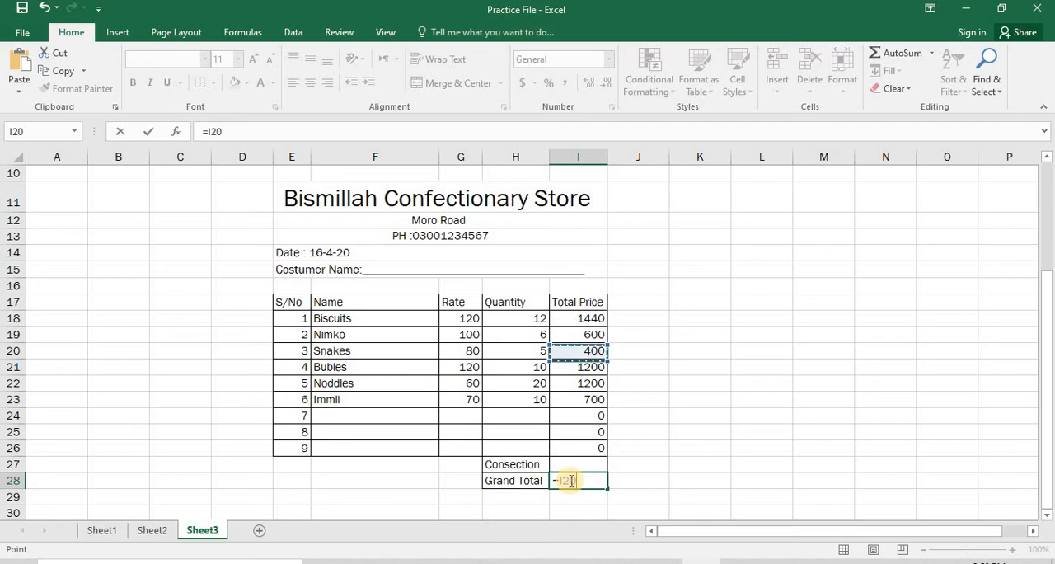
pyautogui.press('F8')
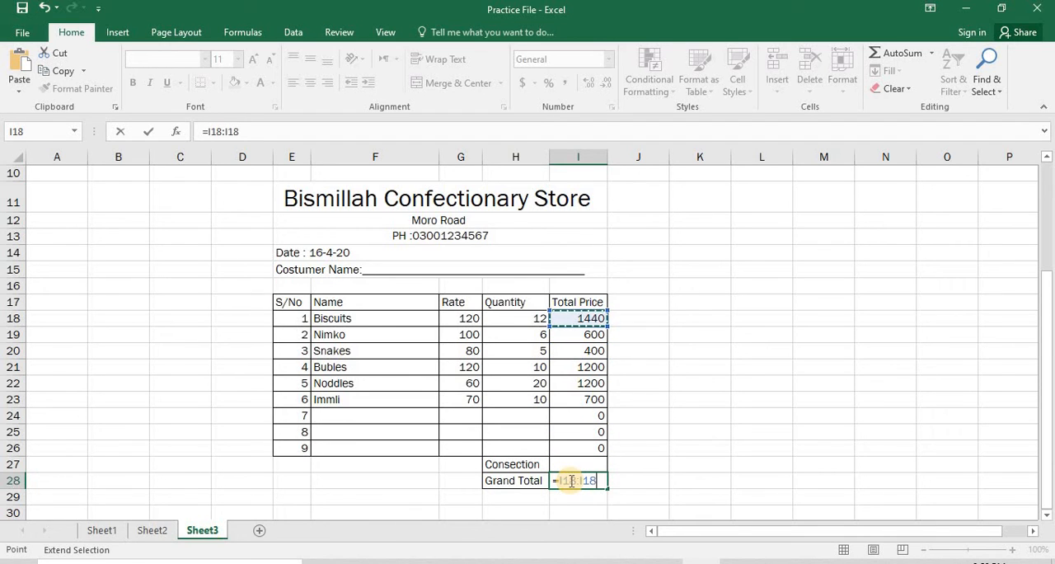
pyautogui.press('Down')
pyautogui.press('Down')
pyautogui.press('Down')
pyautogui.press('Down')
pyautogui.press('Down')
pyautogui.press('Down')
pyautogui.press('Down')
pyautogui.press('Down')
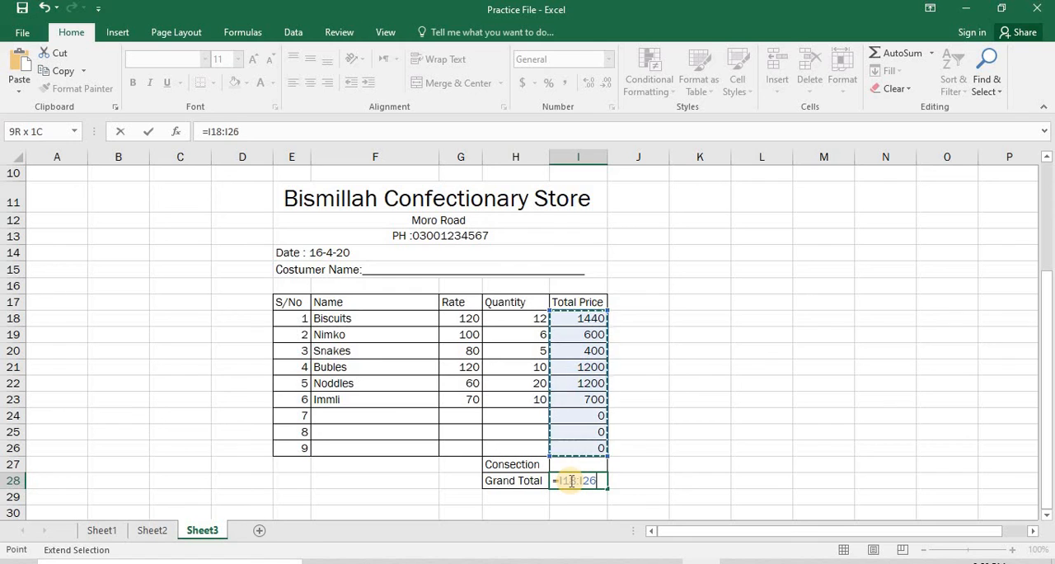
pyautogui.hotkey('ctrl', 'Return')
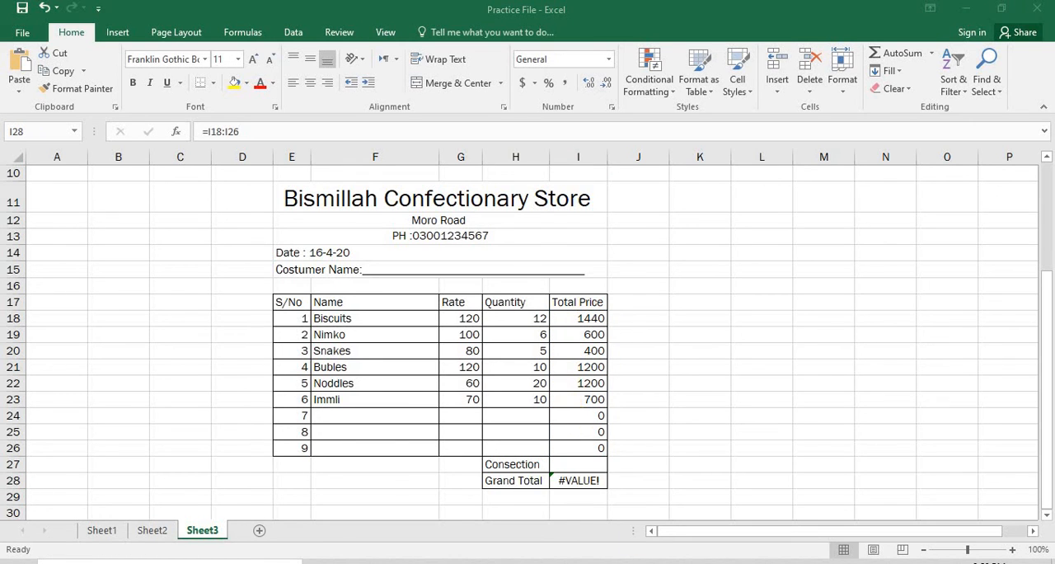
# Wrap the range in the Grand Total cell I28 in a SUM function so the formula reads =SUM(I18:I26).
pyautogui.click(590, 480)
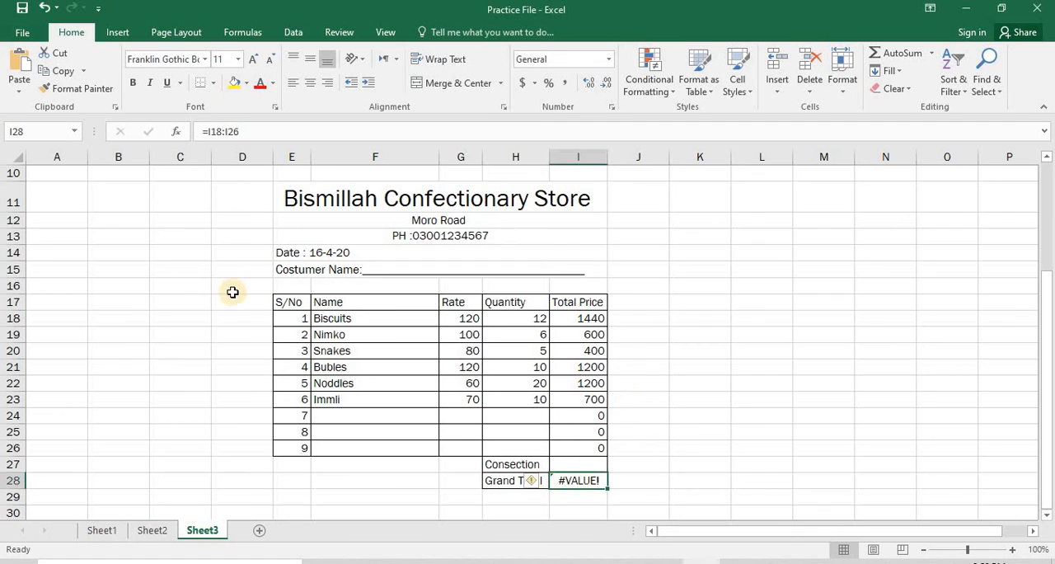
pyautogui.click(209, 131)
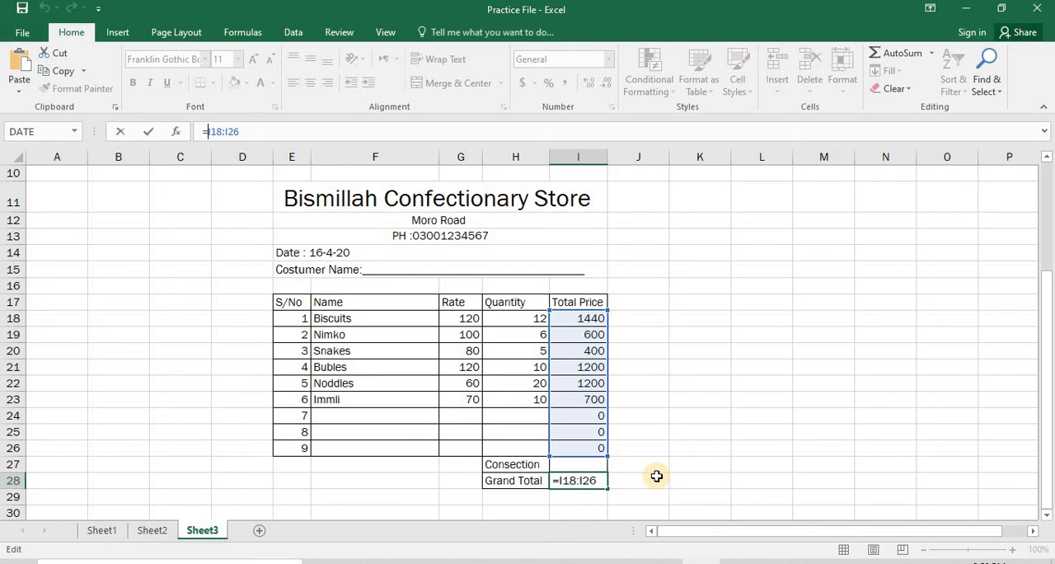
pyautogui.write('Sum')
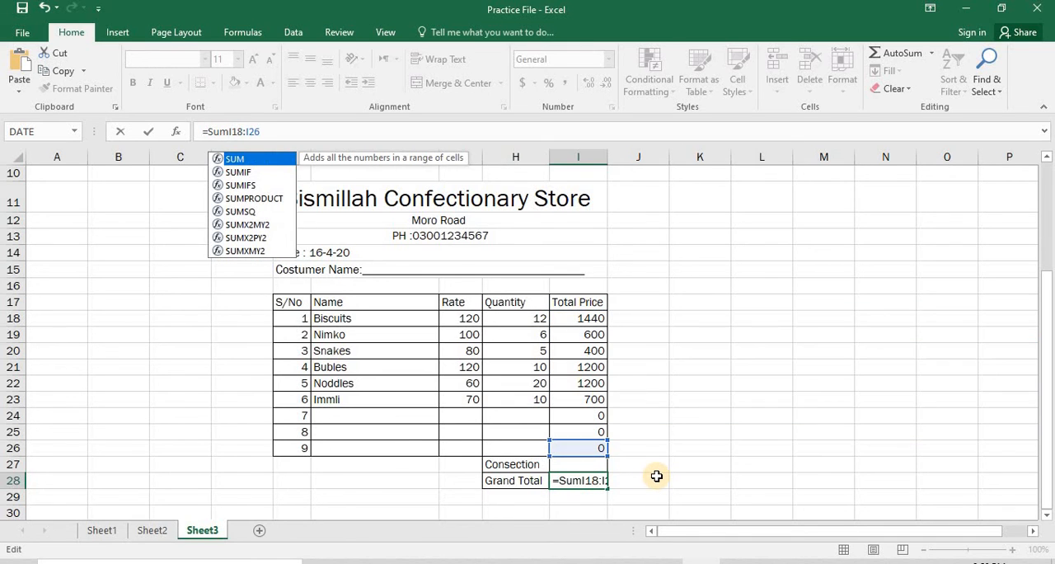
pyautogui.write('(')
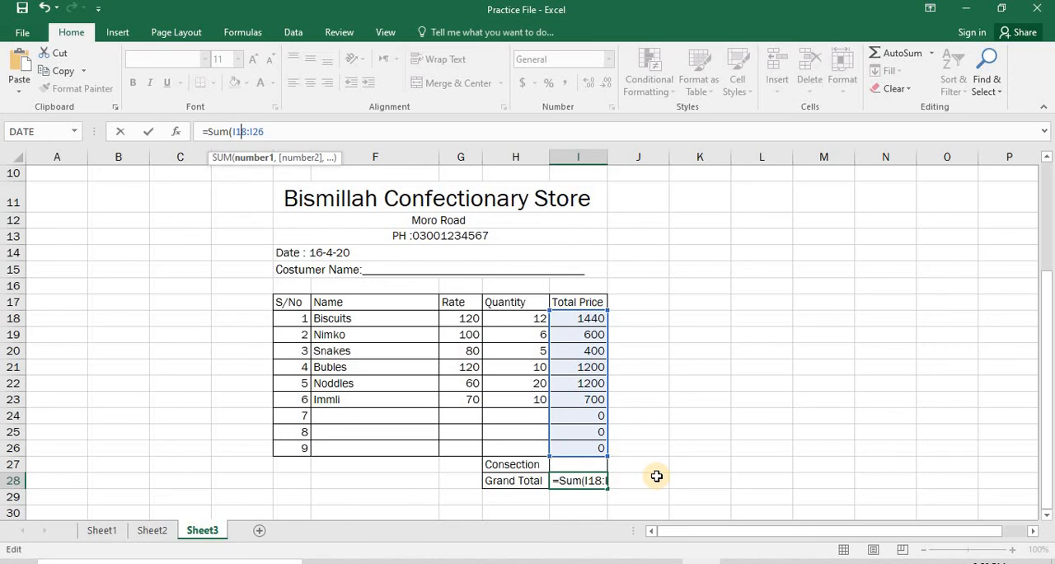
pyautogui.press('Right')
pyautogui.press('Right')
pyautogui.press('Right')
pyautogui.press('Right')
pyautogui.write(')')
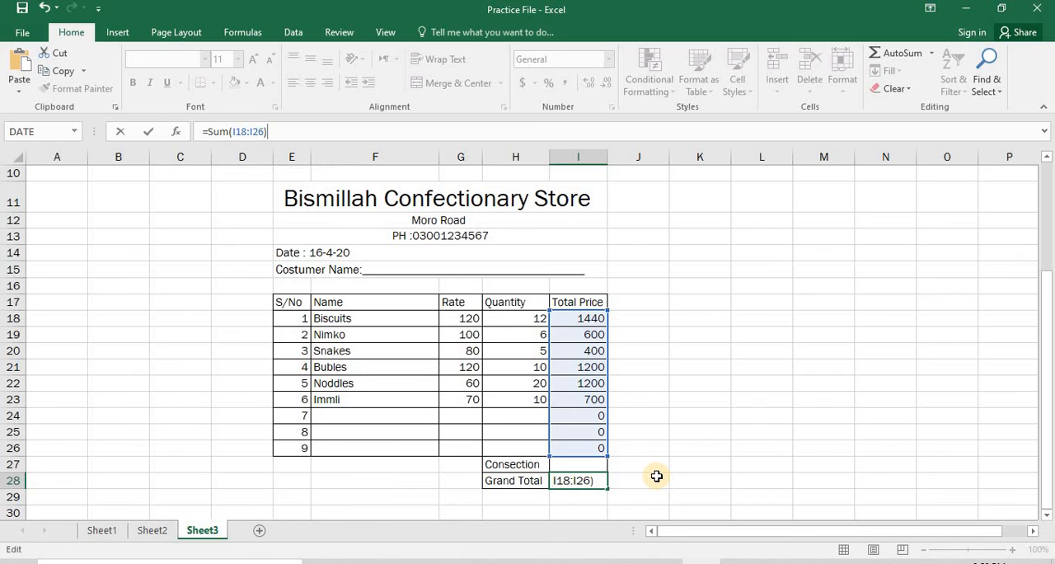
pyautogui.press('Return')
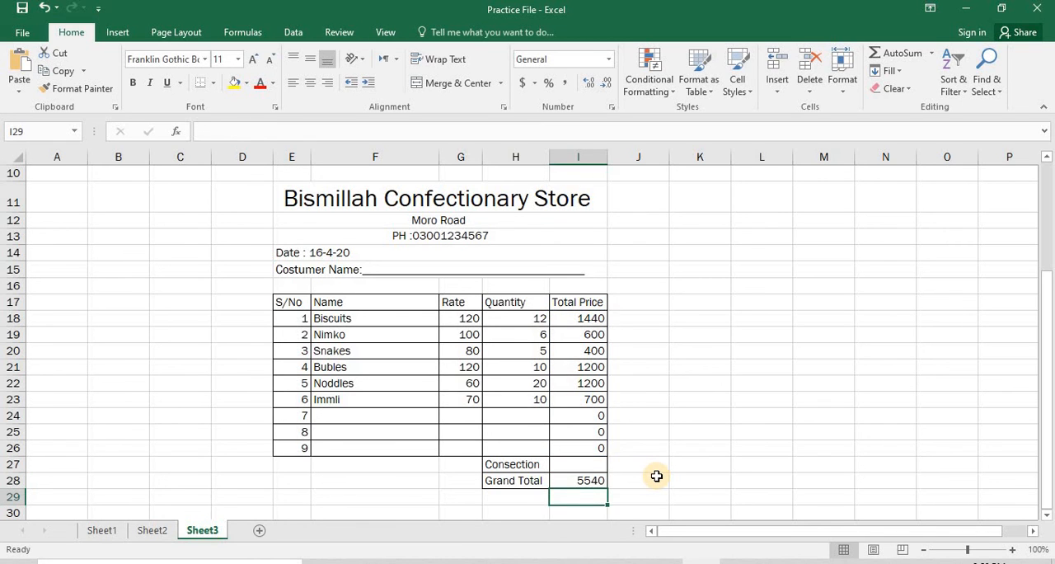
# Enter 40 as the Consection amount in I27.
pyautogui.press('Up')
pyautogui.press('Up')
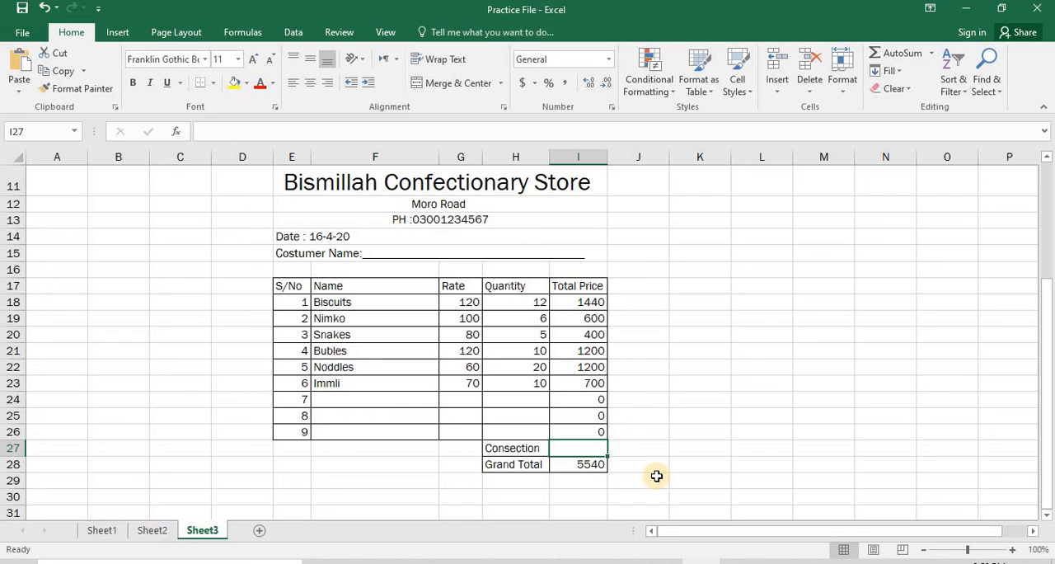
pyautogui.write('40')
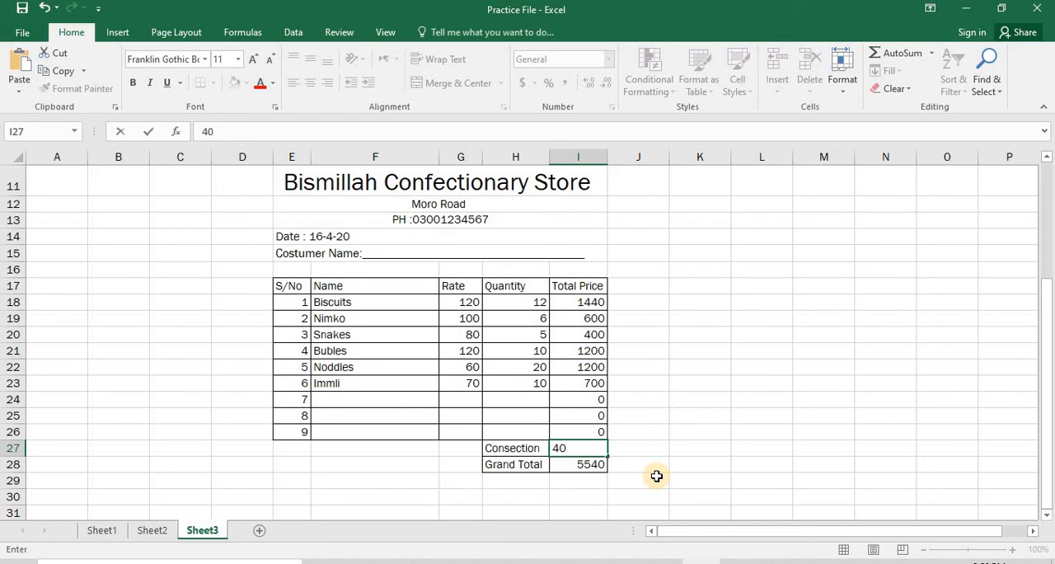
pyautogui.press('Return')
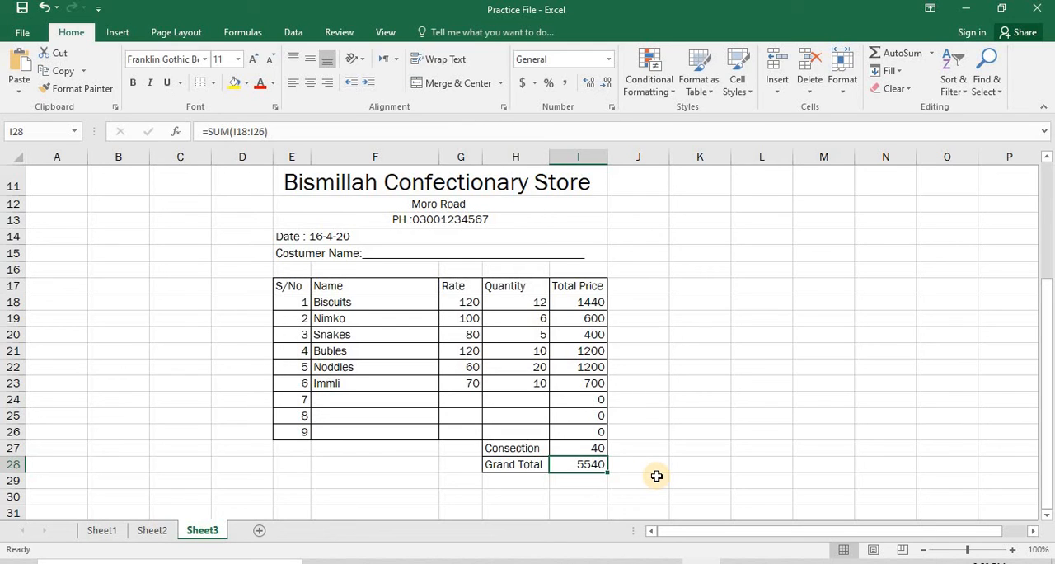
pyautogui.press('Up')
pyautogui.press('Down')
pyautogui.press('Up')
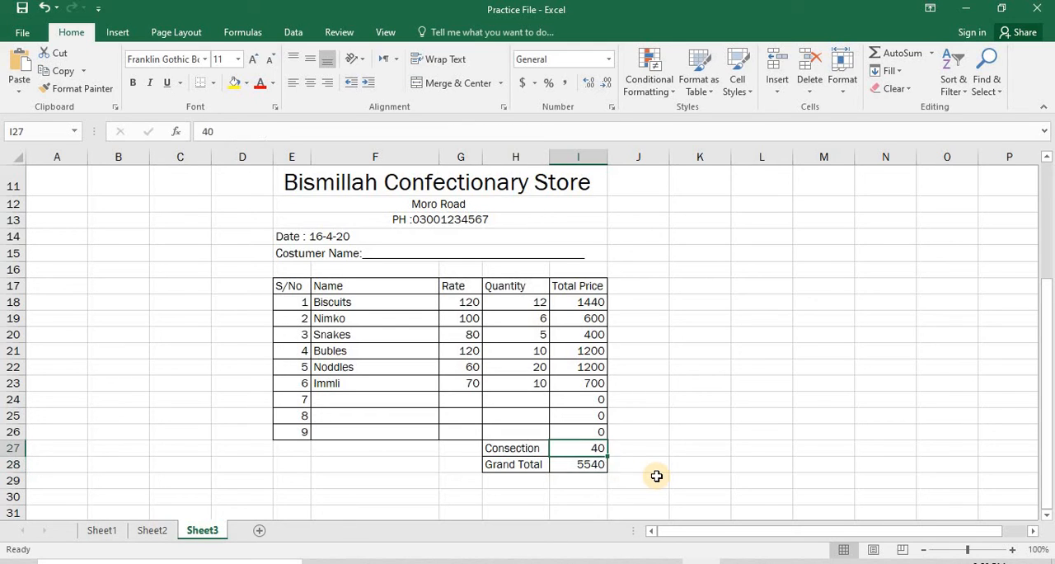
pyautogui.press('Up')
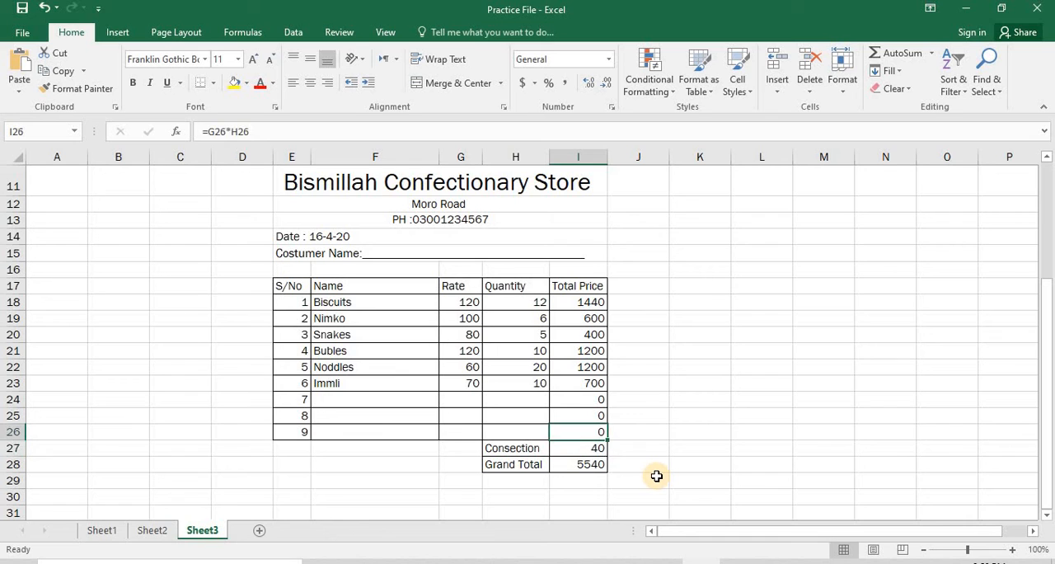
pyautogui.press('Down')
# Try to subtract the Consection inside the Grand Total's SUM by changing the formula in I28 to =SUM(I18:I26-I27).
pyautogui.press('Down')
pyautogui.press('Up')
pyautogui.press('Down')
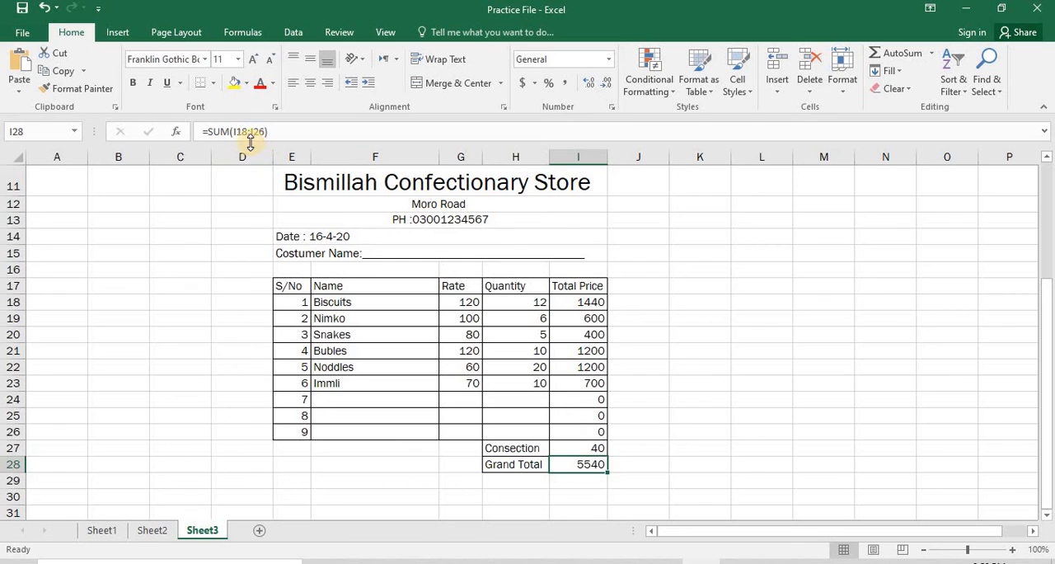
pyautogui.click(251, 134)
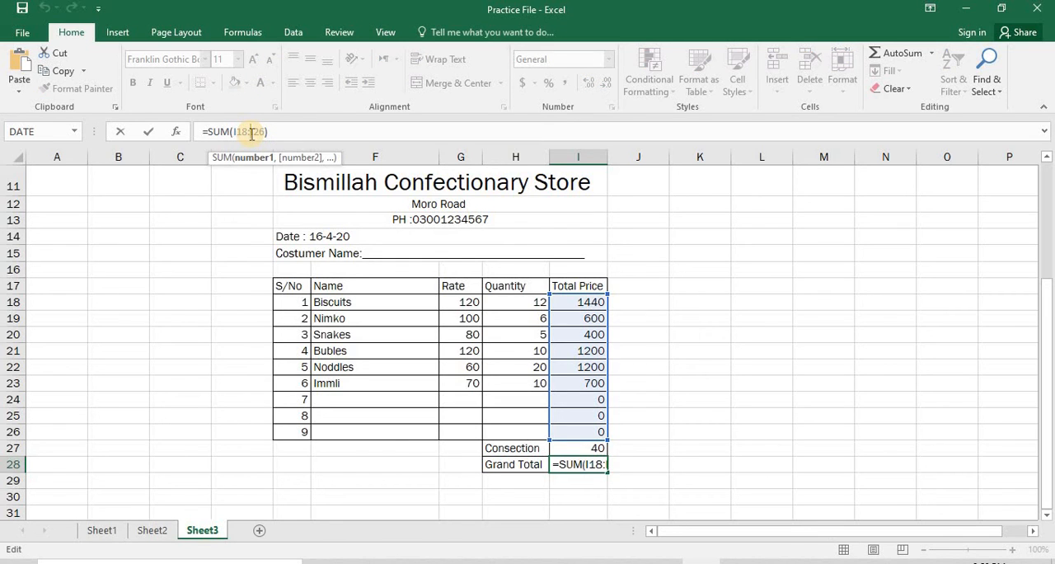
pyautogui.click(263, 133)
pyautogui.write('-')
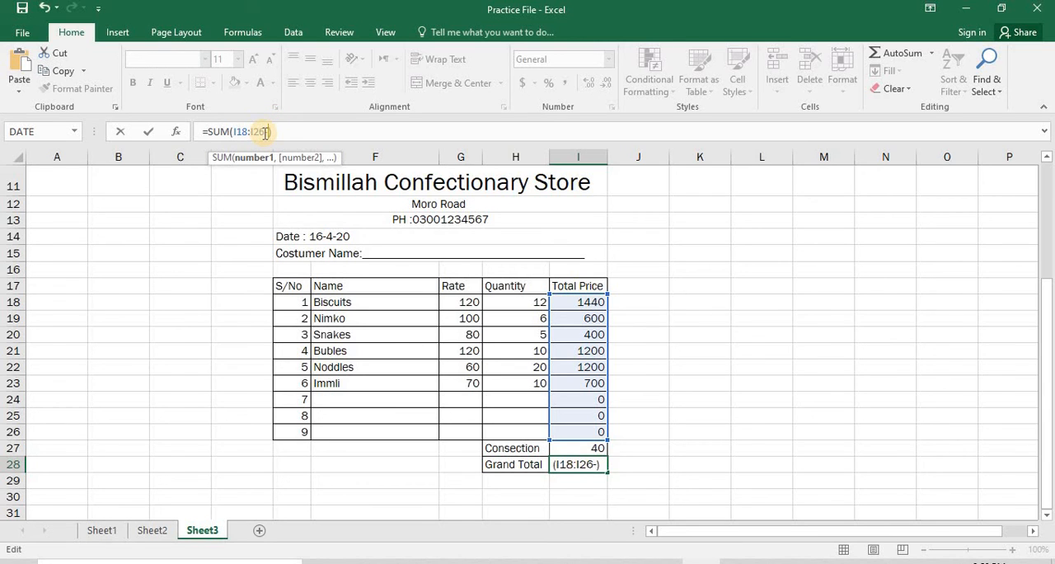
pyautogui.click(588, 446)
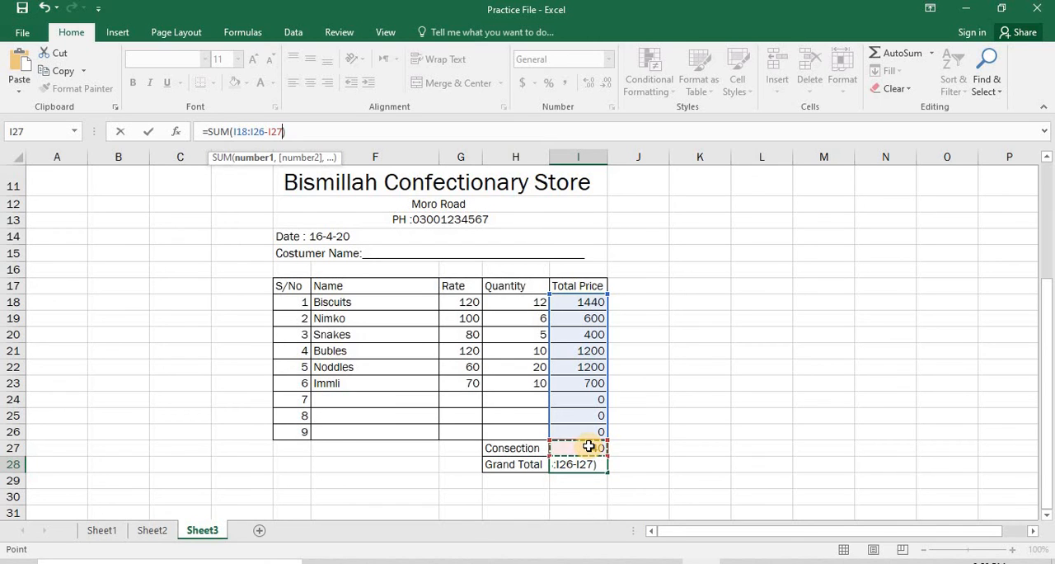
pyautogui.press('Return')
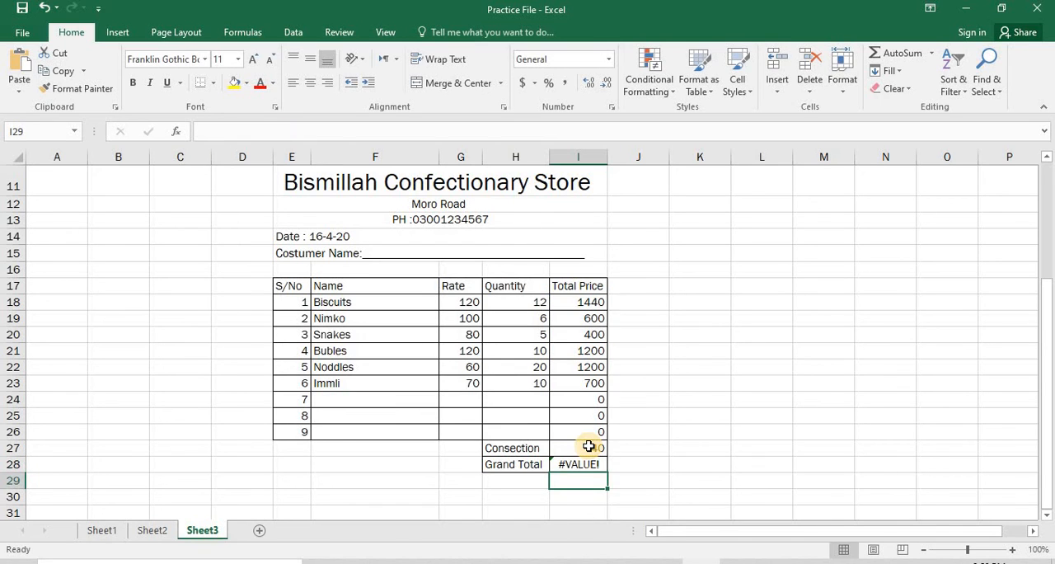
# Remove the I27 subtraction from the Grand Total formula in I28, restoring it to =SUM(I18:I26).
pyautogui.press('Up')
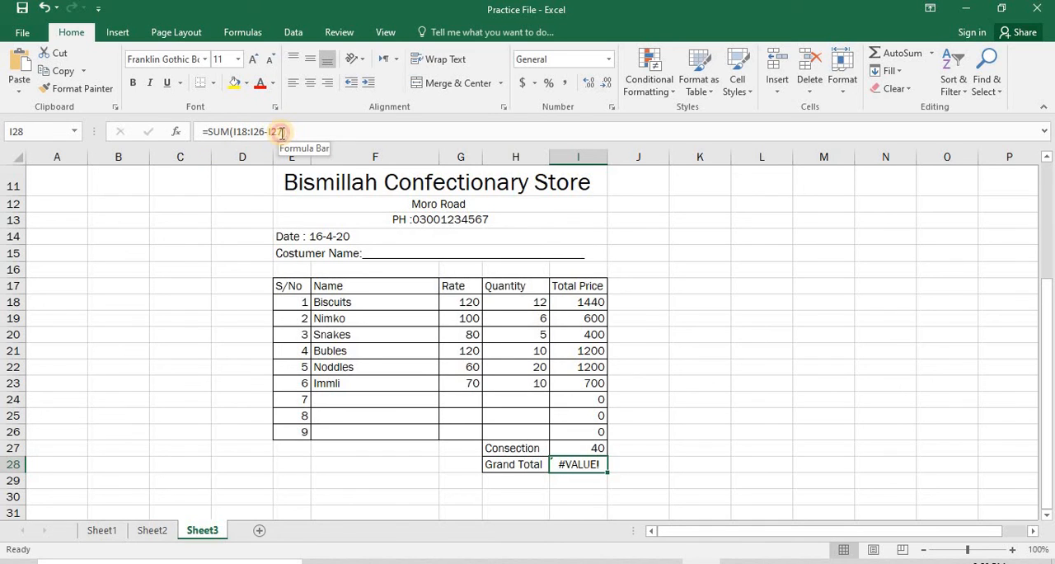
pyautogui.click(282, 132)
pyautogui.press('BackSpace')
pyautogui.press('BackSpace')
pyautogui.press('BackSpace')
pyautogui.press('BackSpace')
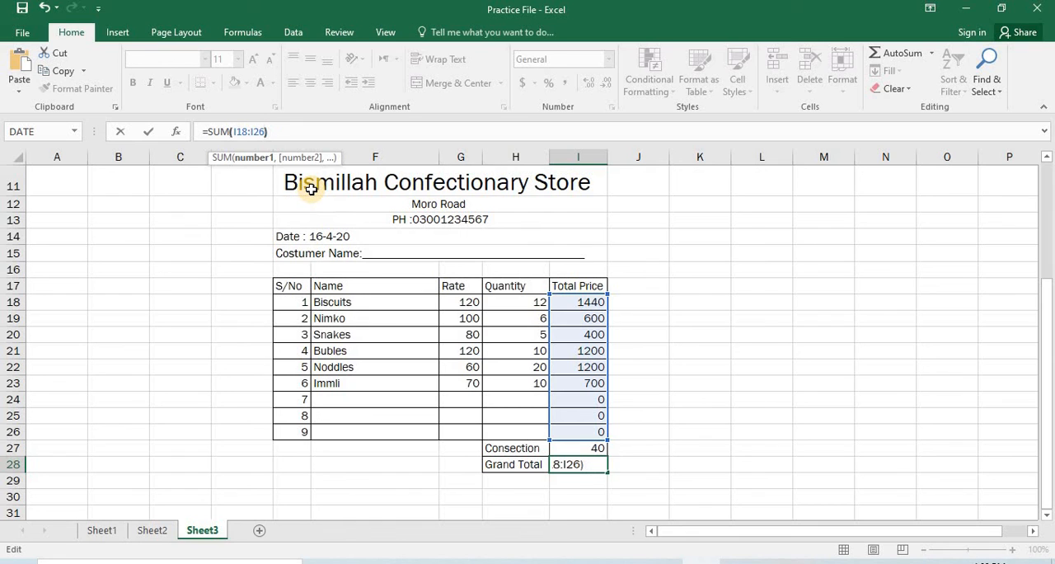
pyautogui.press('End')
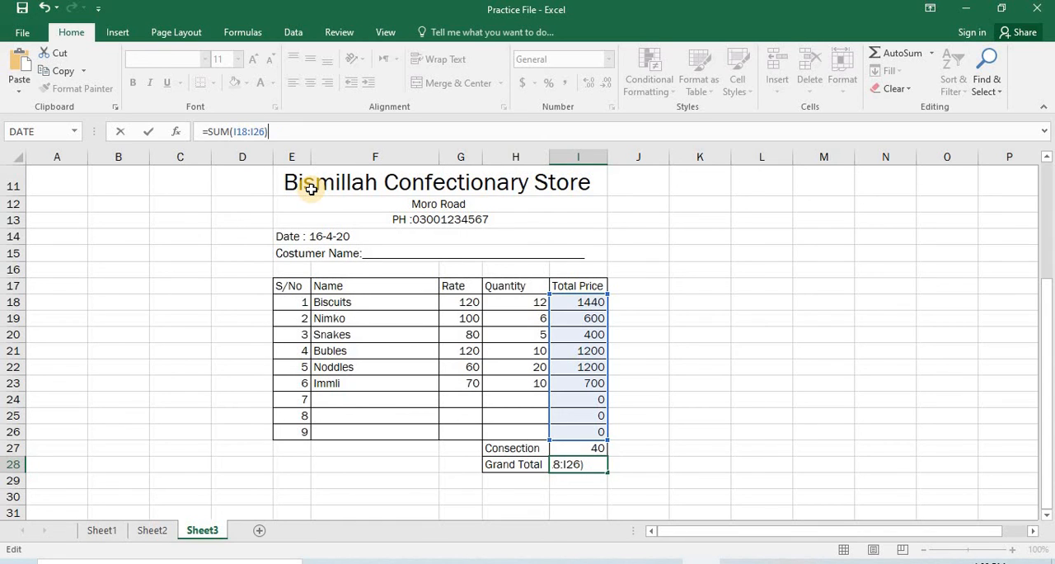
pyautogui.press('Return')
pyautogui.press('Up')
pyautogui.press('Up')
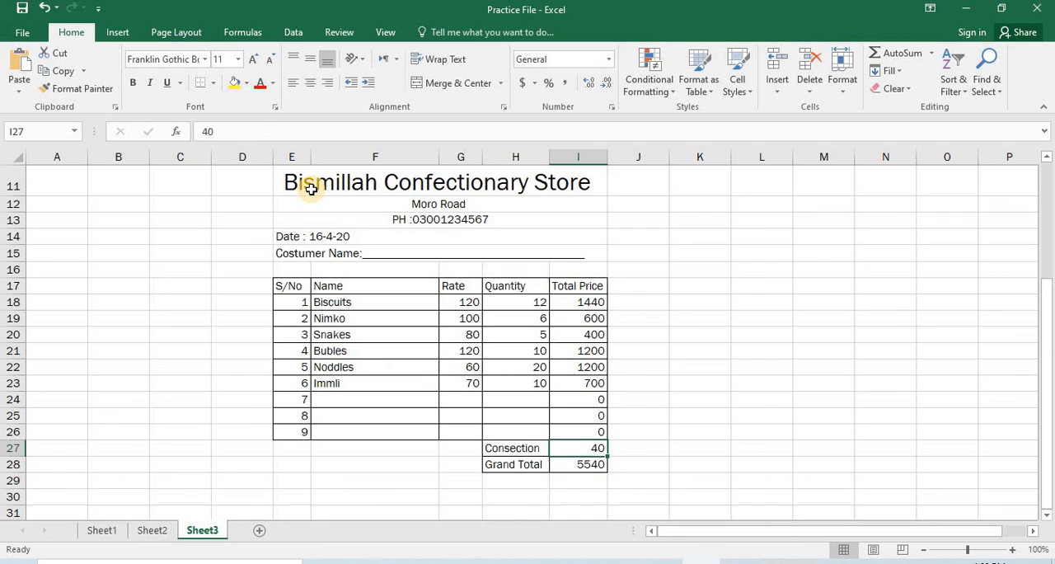
pyautogui.press('Down')
# Clear the SUM formula from the Grand Total cell I28, keeping only the equals sign.
pyautogui.press('Down')
pyautogui.press('Up')
pyautogui.press('Up')
pyautogui.press('Down')
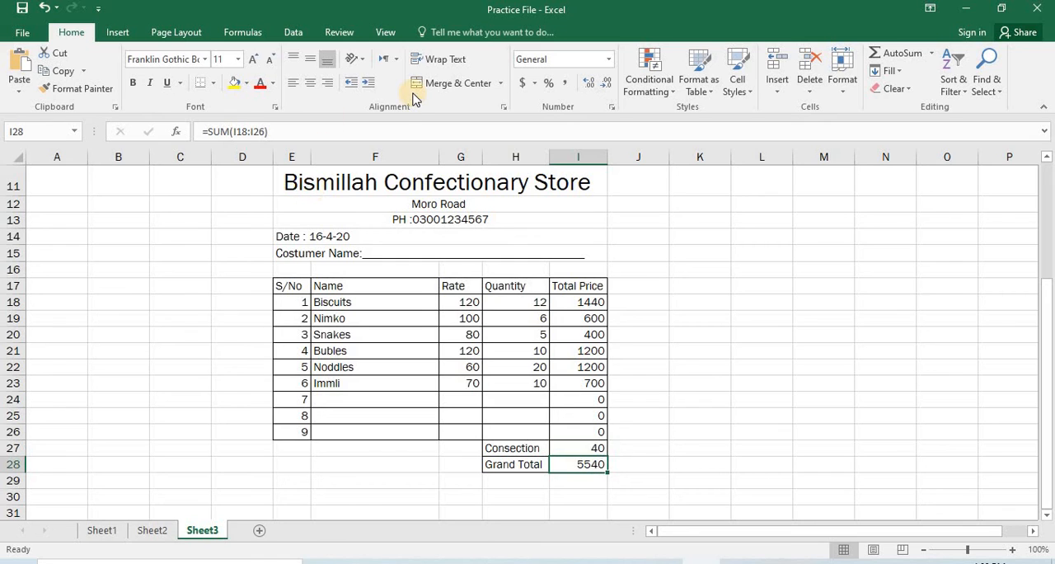
pyautogui.click(266, 134)
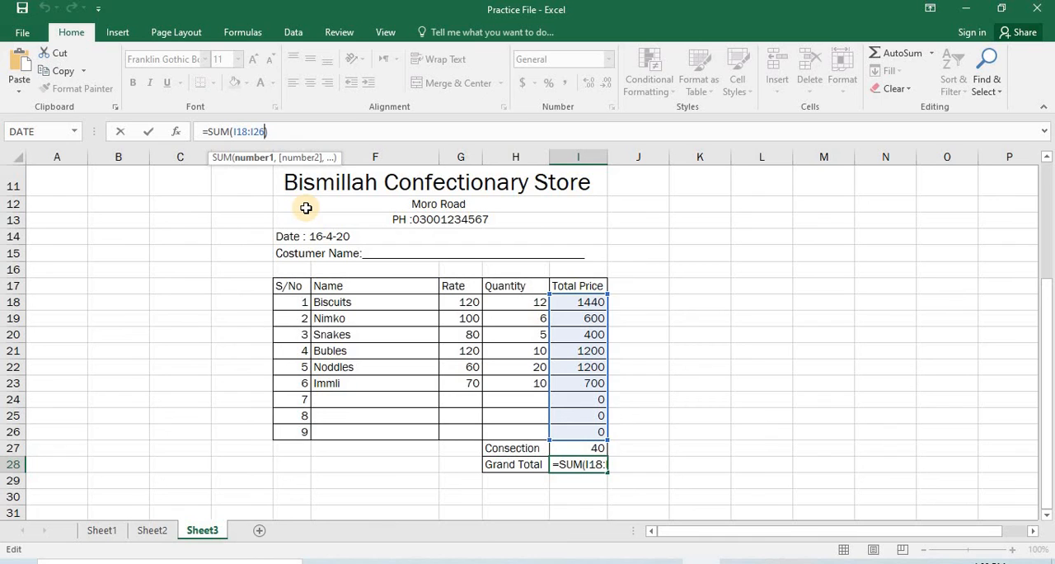
pyautogui.press('BackSpace')
pyautogui.press('BackSpace')
pyautogui.press('BackSpace')
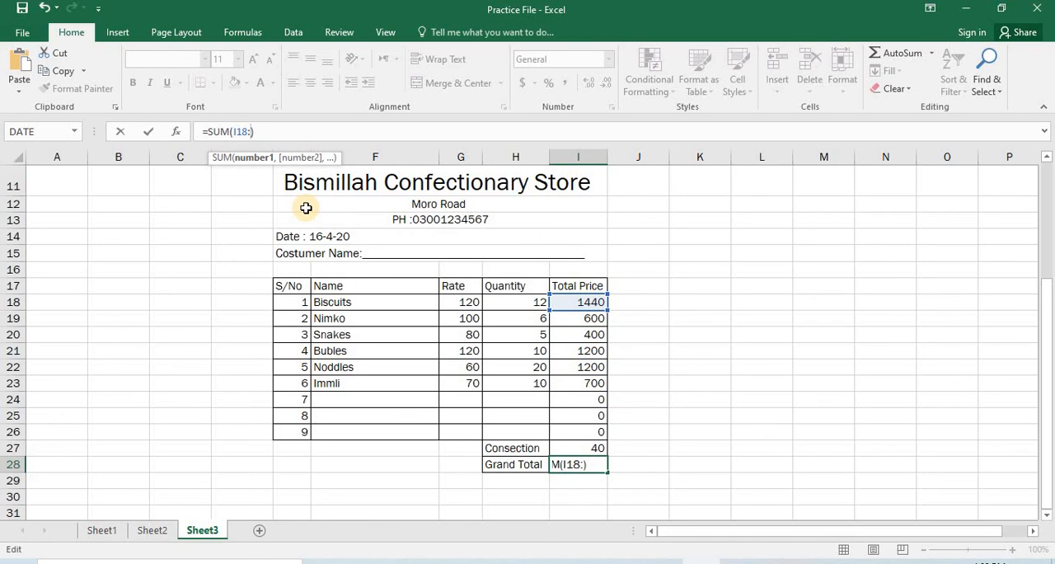
pyautogui.press('BackSpace')
pyautogui.press('BackSpace')
pyautogui.press('BackSpace')
pyautogui.press('BackSpace')
pyautogui.press('BackSpace')
pyautogui.press('BackSpace')
pyautogui.press('BackSpace')
pyautogui.press('BackSpace')
pyautogui.press('BackSpace')
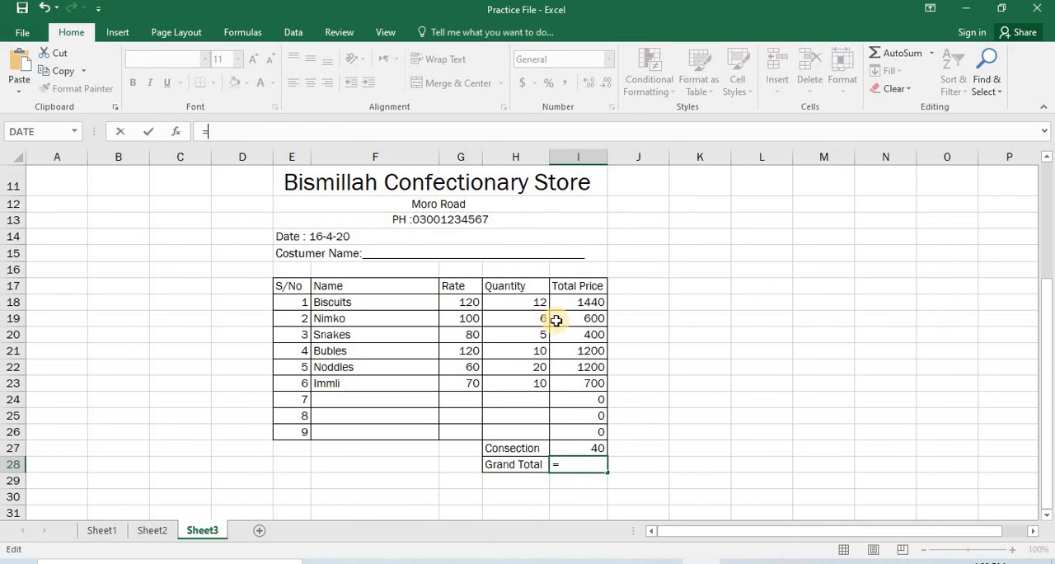
# Begin the Grand Total formula in I28 by adding the first two item totals, =I18+I19.
pyautogui.click(572, 301)
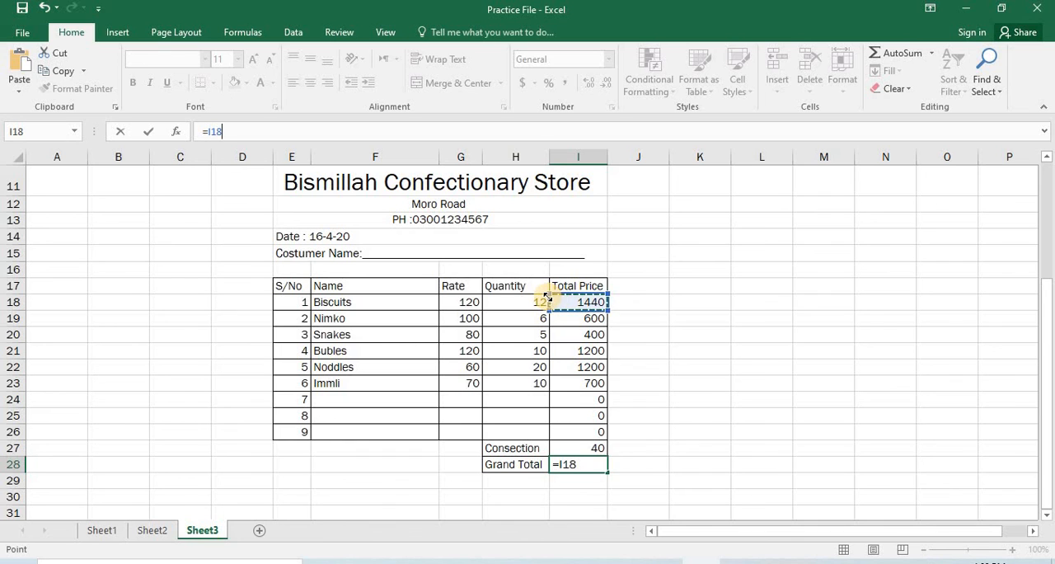
pyautogui.write('+')
pyautogui.press('Down')
pyautogui.press('Up')
pyautogui.press('Up')
pyautogui.press('Up')
pyautogui.press('Up')
pyautogui.press('Up')
pyautogui.press('Up')
pyautogui.press('Up')
pyautogui.press('Up')
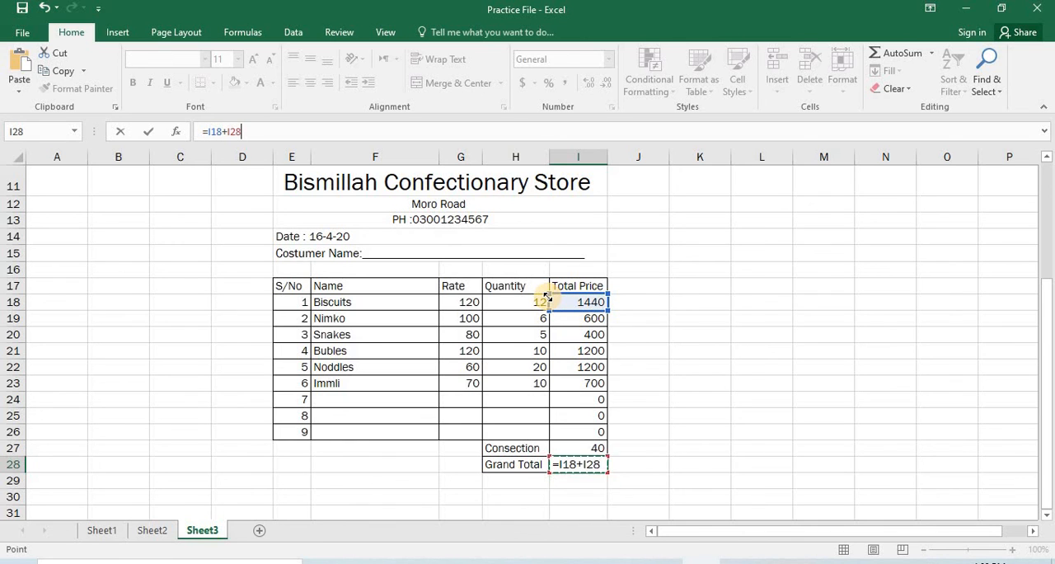
pyautogui.press('Up')
pyautogui.press('Up')
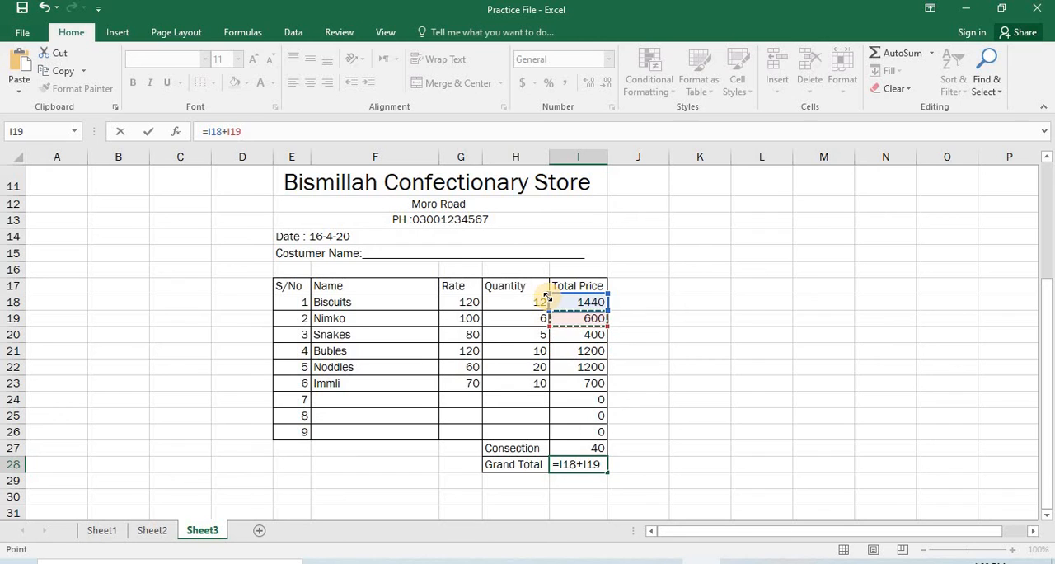
# Extend the Grand Total formula with the third and fourth item totals, +I20+I21.
pyautogui.write('+')
pyautogui.press('Down')
pyautogui.press('Up')
pyautogui.press('Up')
pyautogui.press('Up')
pyautogui.press('Up')
pyautogui.press('Up')
pyautogui.press('Up')
pyautogui.press('Up')
pyautogui.press('Up')
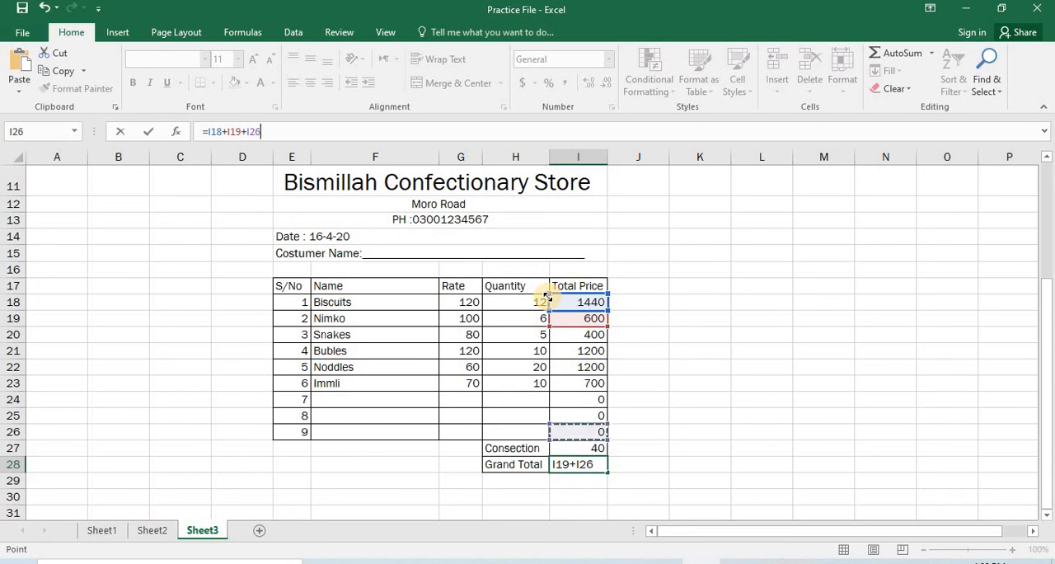
pyautogui.press('Up')
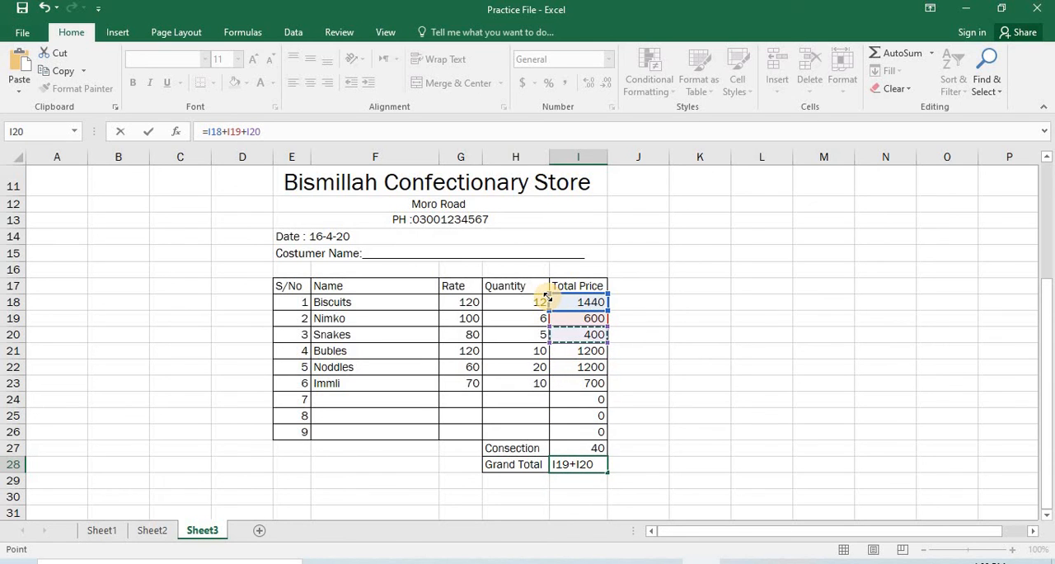
pyautogui.write('+')
pyautogui.press('Down')
pyautogui.press('Up')
pyautogui.press('Up')
pyautogui.press('Up')
pyautogui.press('Up')
pyautogui.press('Up')
pyautogui.press('Up')
pyautogui.press('Up')
pyautogui.press('Up')
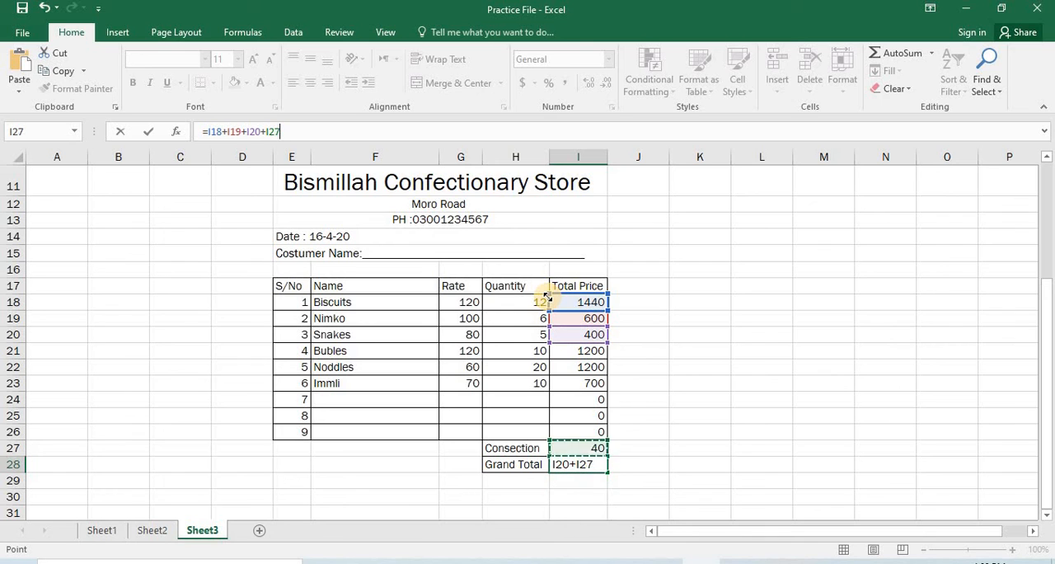
# Add the Noddles and Immli totals to the Grand Total formula as +I22+I23.
pyautogui.write('+')
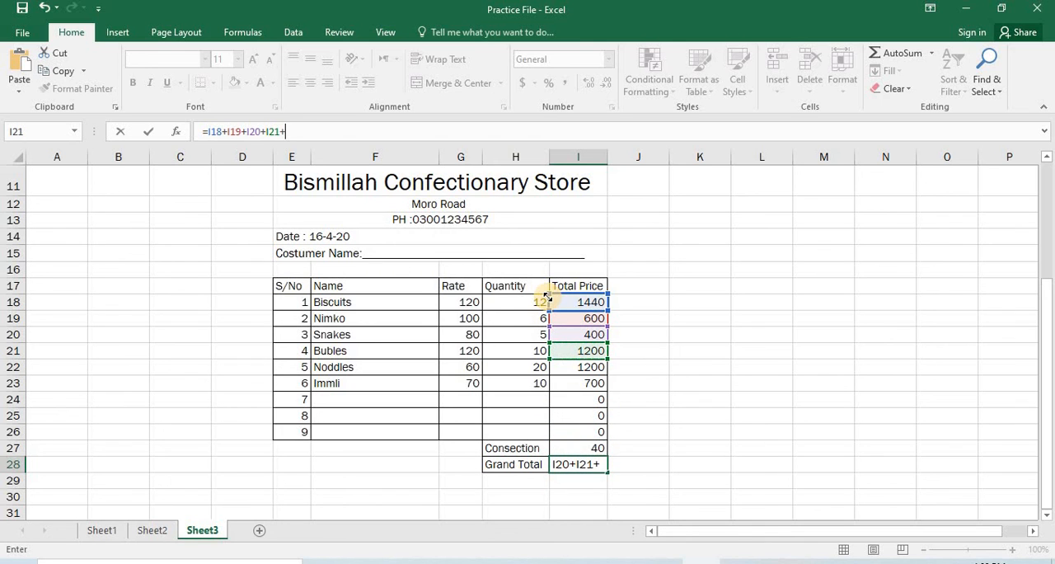
pyautogui.press('Down')
pyautogui.press('Up')
pyautogui.press('Up')
pyautogui.press('Up')
pyautogui.press('Up')
pyautogui.press('Up')
pyautogui.press('Up')
pyautogui.press('Up')
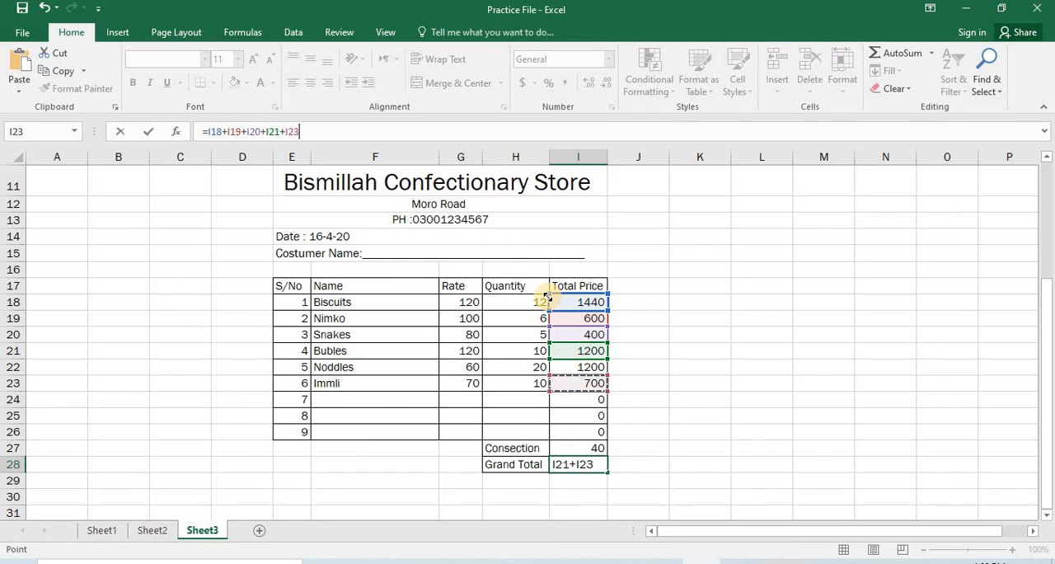
pyautogui.write('+')
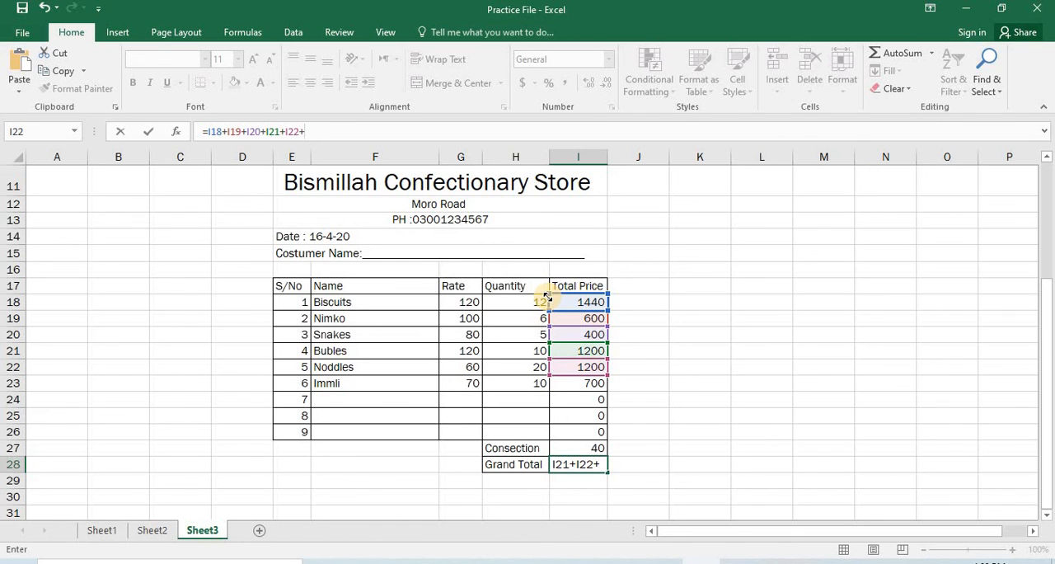
pyautogui.press('Down')
pyautogui.press('Up')
pyautogui.press('Up')
pyautogui.press('Up')
pyautogui.press('Up')
pyautogui.press('Up')
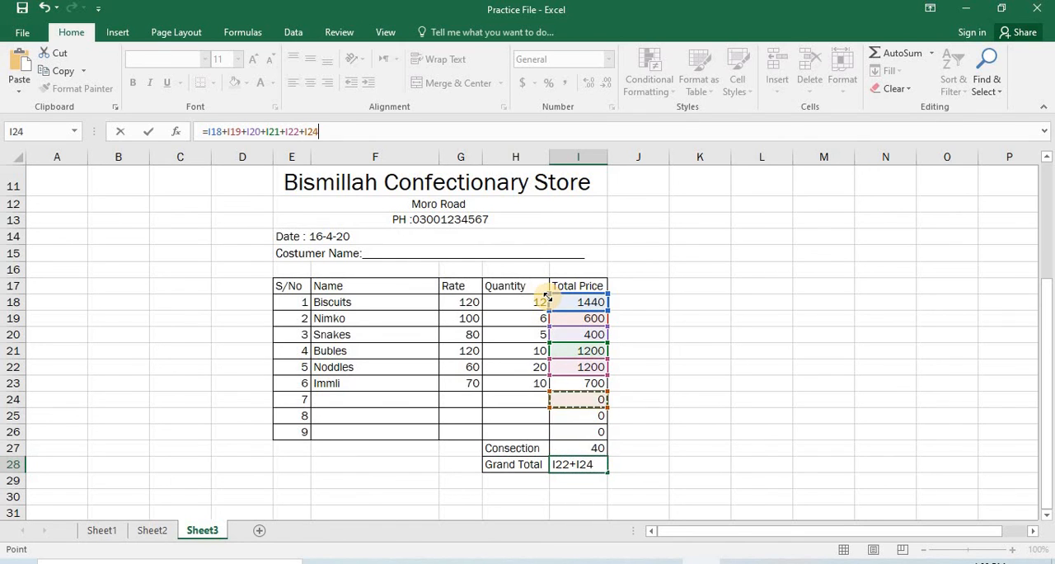
pyautogui.press('Up')
# Add the total cells of rows 7 and 8 in the bill to the Grand Total formula as +I24+I25.
pyautogui.write('+')
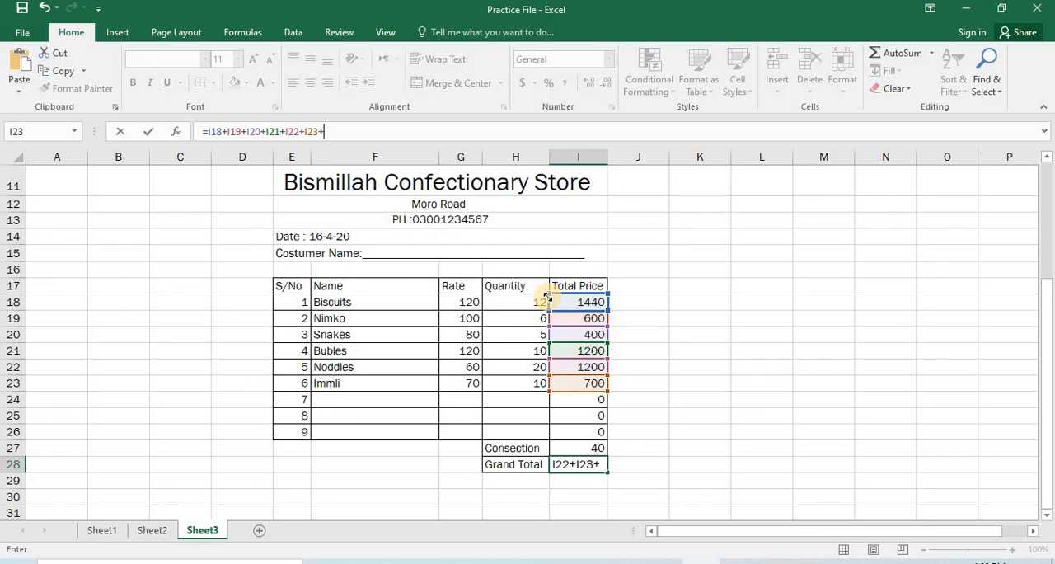
pyautogui.press('Down')
pyautogui.press('Up')
pyautogui.press('Up')
pyautogui.press('Up')
pyautogui.press('Up')
pyautogui.press('Up')
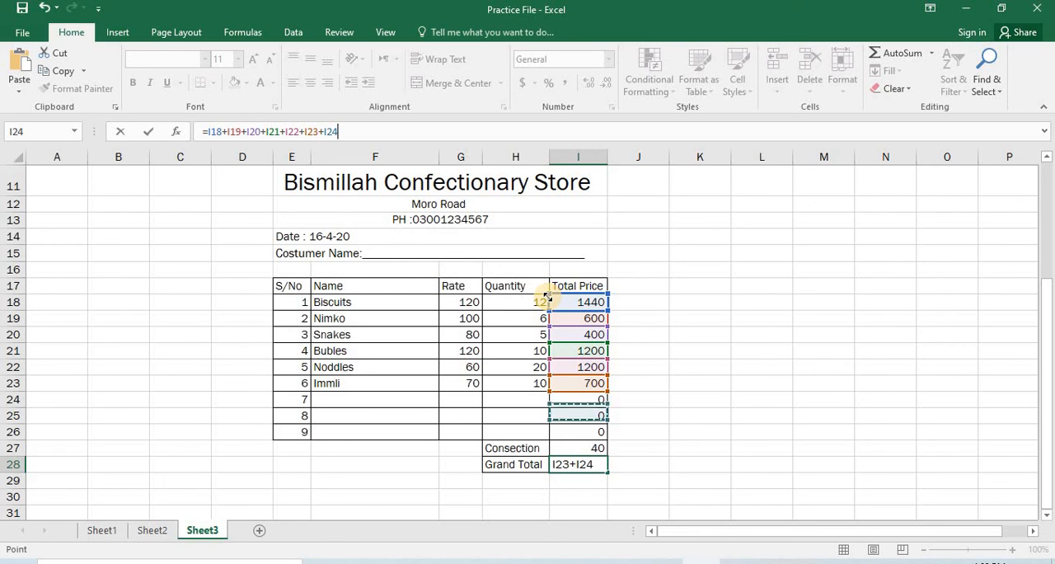
pyautogui.write('+')
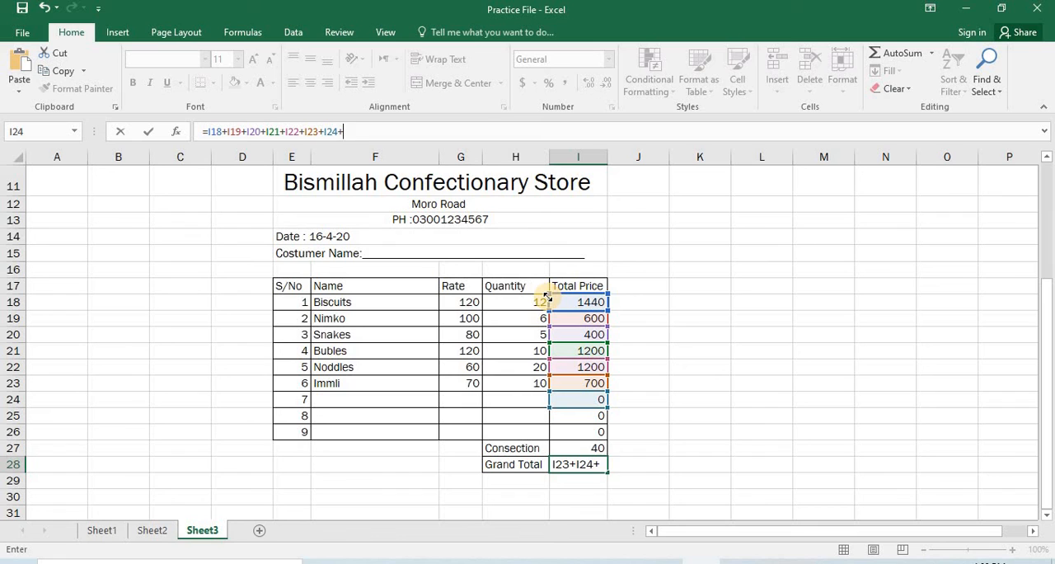
pyautogui.press('Down')
pyautogui.press('Up')
pyautogui.press('Up')
pyautogui.press('Up')
pyautogui.press('Up')
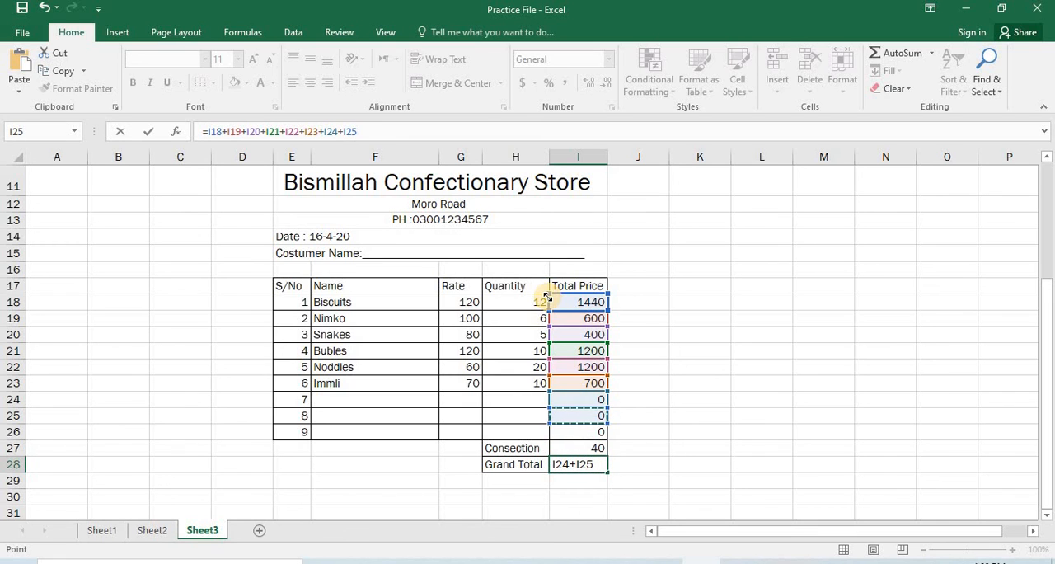
# Add the last item row's total, +I26, to the Grand Total formula.
pyautogui.write('+')
pyautogui.press('Down')
pyautogui.press('Up')
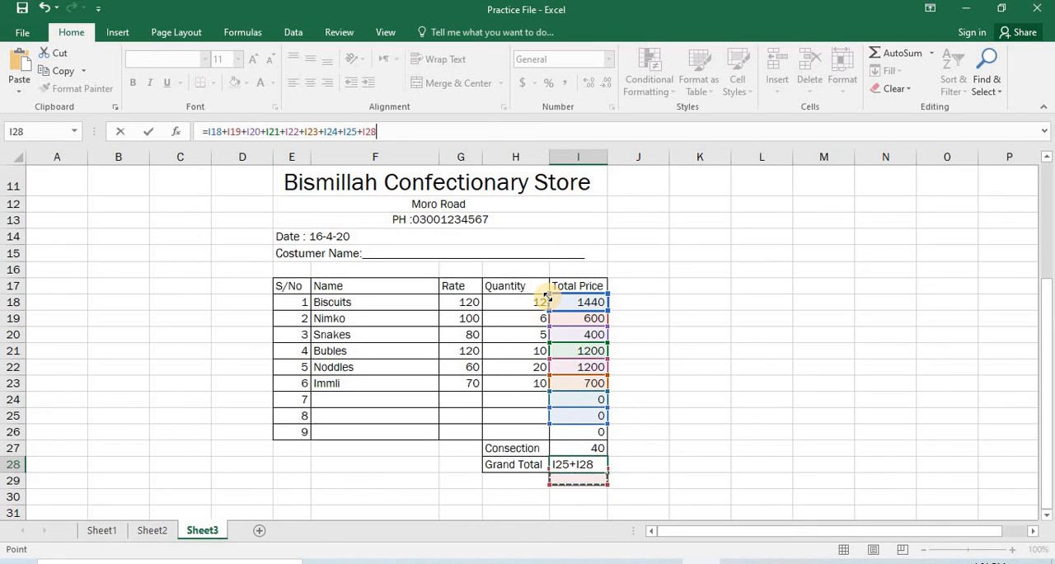
pyautogui.press('Up')
pyautogui.press('Up')
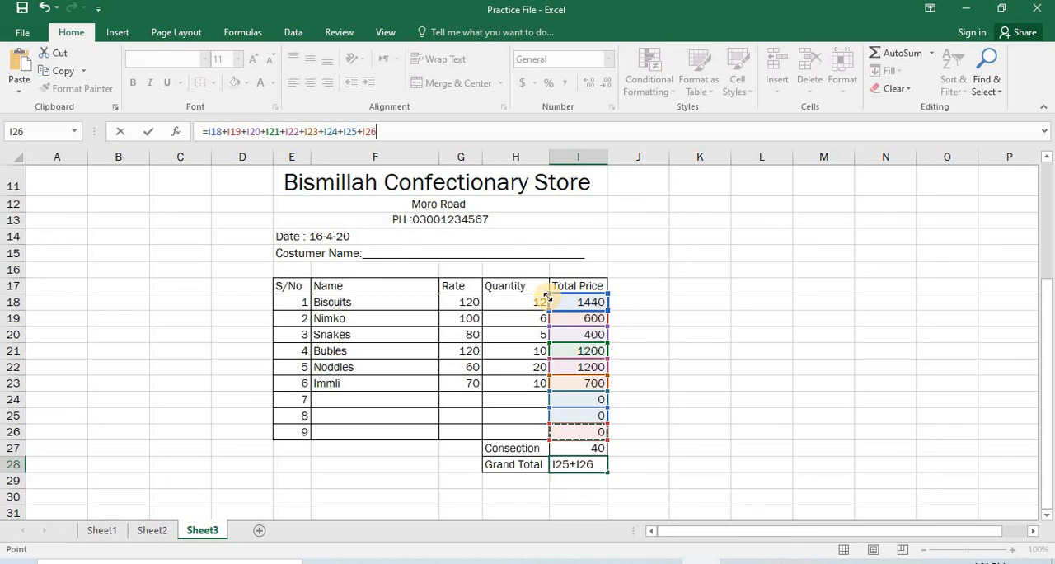
# Subtract the Consection cell with -I27 at the end of the Grand Total formula and commit it.
pyautogui.press('BackSpace')
pyautogui.write('-')
pyautogui.press('Up')
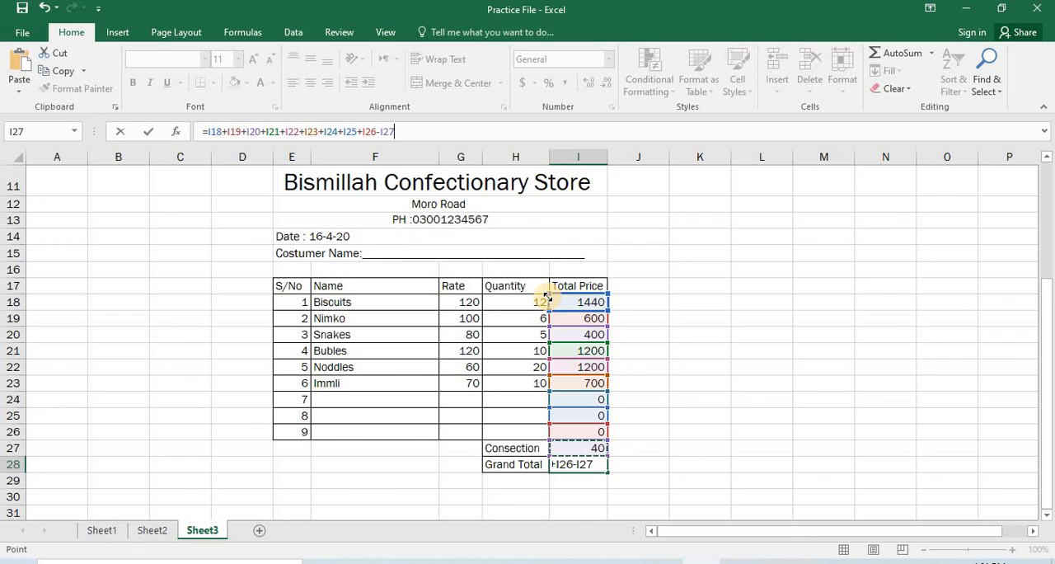
pyautogui.press('Return')
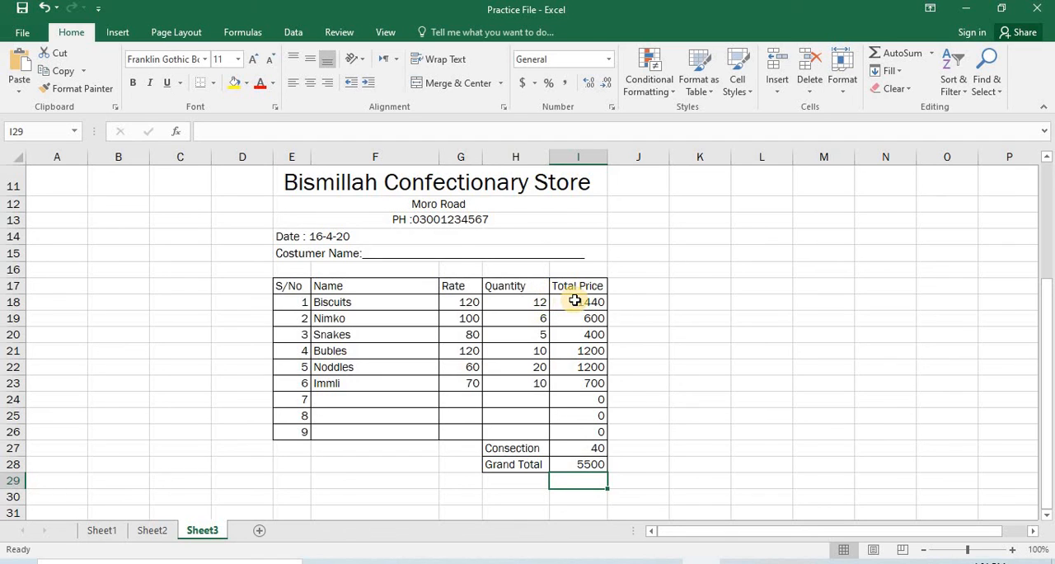
# Check the item totals in I18:I26 against the Consection amount in I27 and the Grand Total formula in I28.
pyautogui.moveTo(574, 300); pyautogui.dragTo(580, 323)
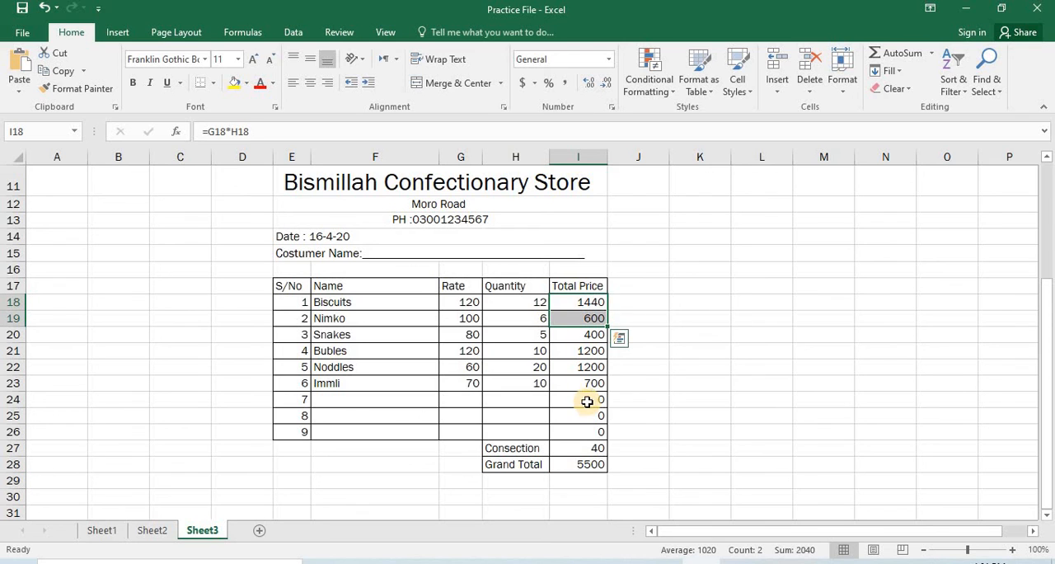
pyautogui.click(588, 395)
pyautogui.moveTo(588, 394); pyautogui.dragTo(588, 385)
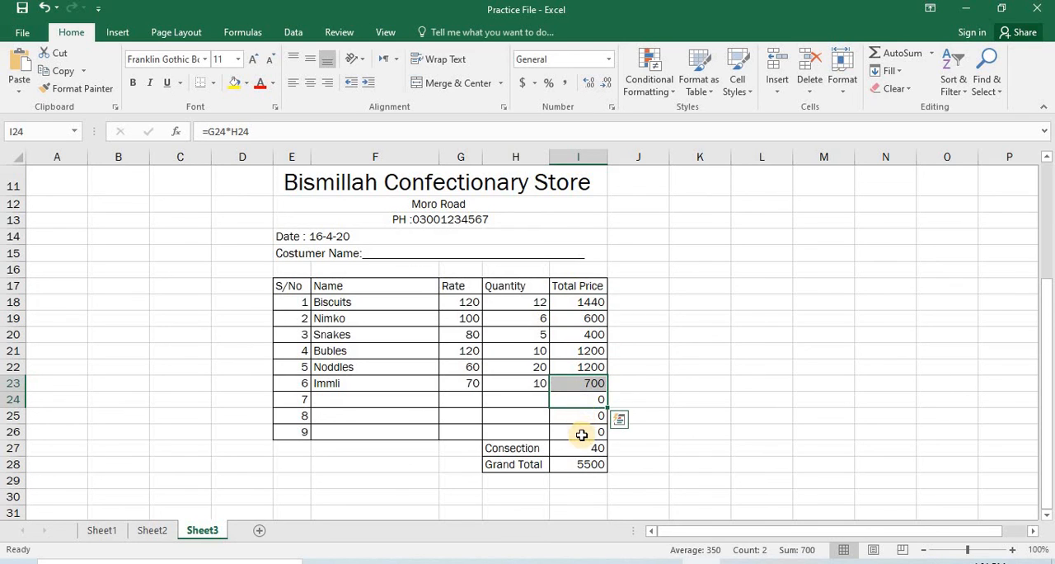
pyautogui.click(583, 431)
pyautogui.moveTo(584, 426); pyautogui.dragTo(585, 307)
pyautogui.moveTo(586, 304); pyautogui.dragTo(585, 304)
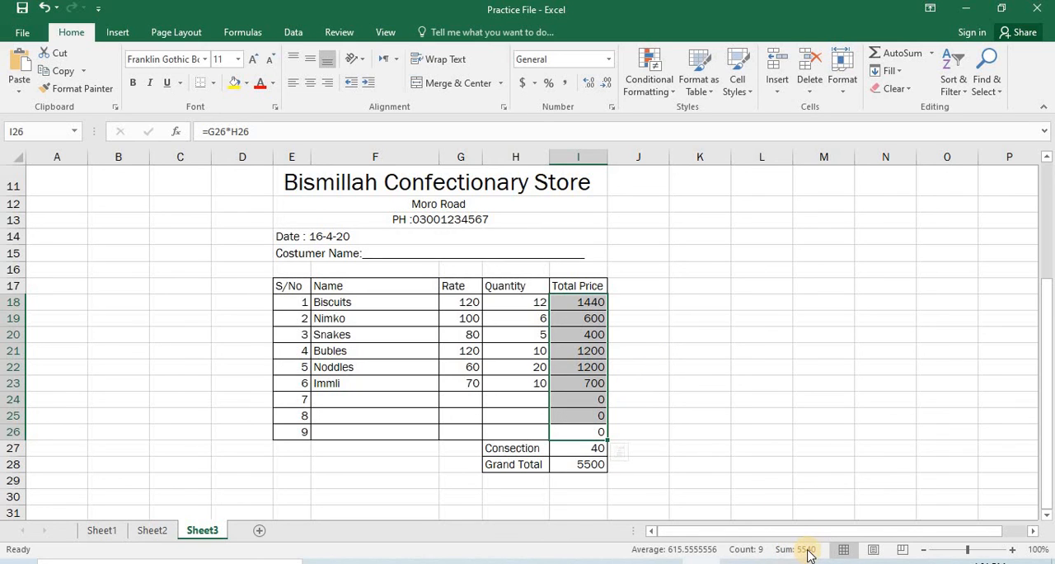
pyautogui.click(560, 452)
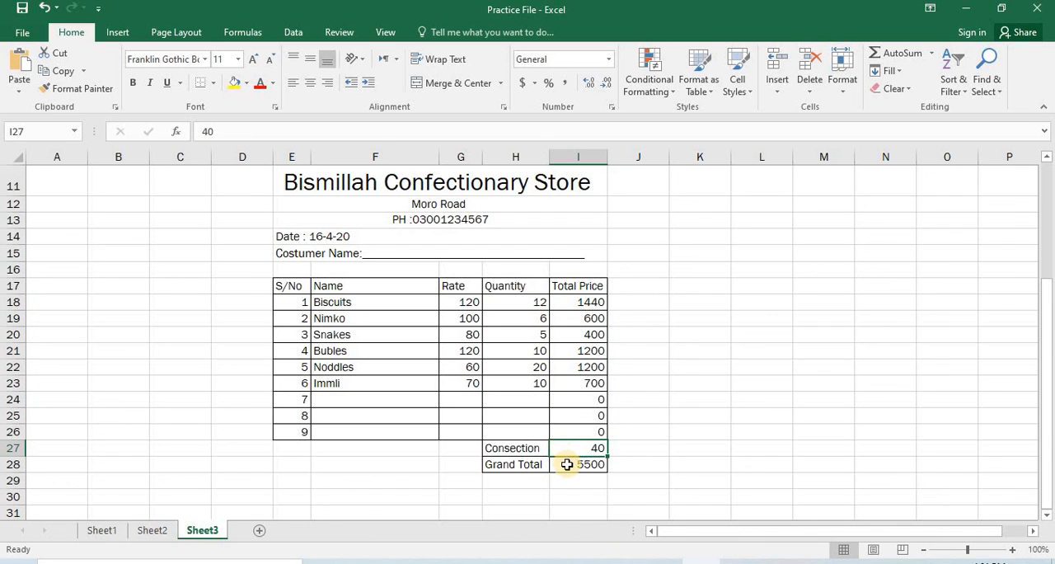
pyautogui.click(568, 464)
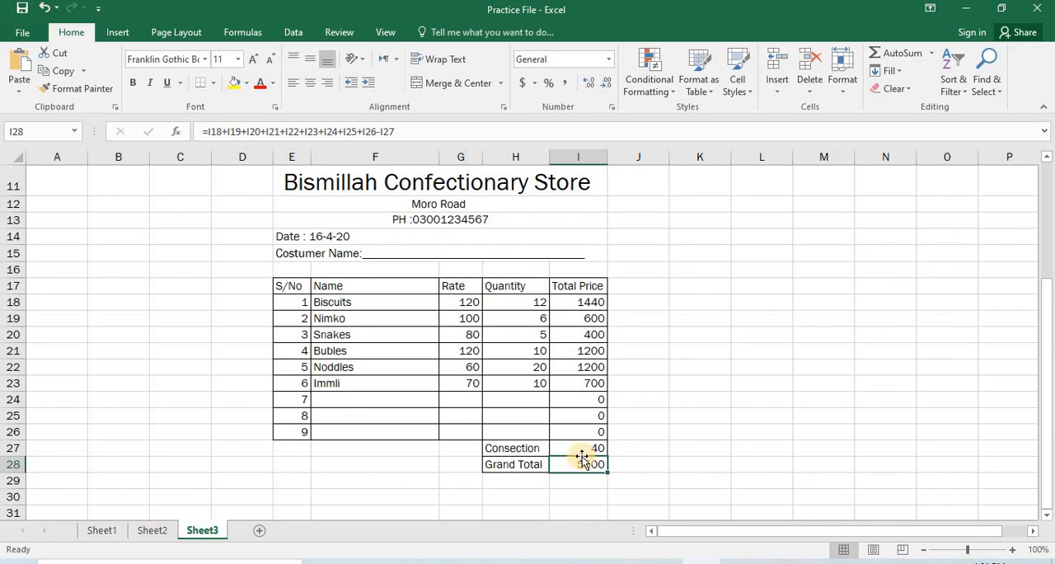
# Clear the Consection amount in I27 and enter 140 in its place.
pyautogui.click(590, 443)
pyautogui.press('Delete')
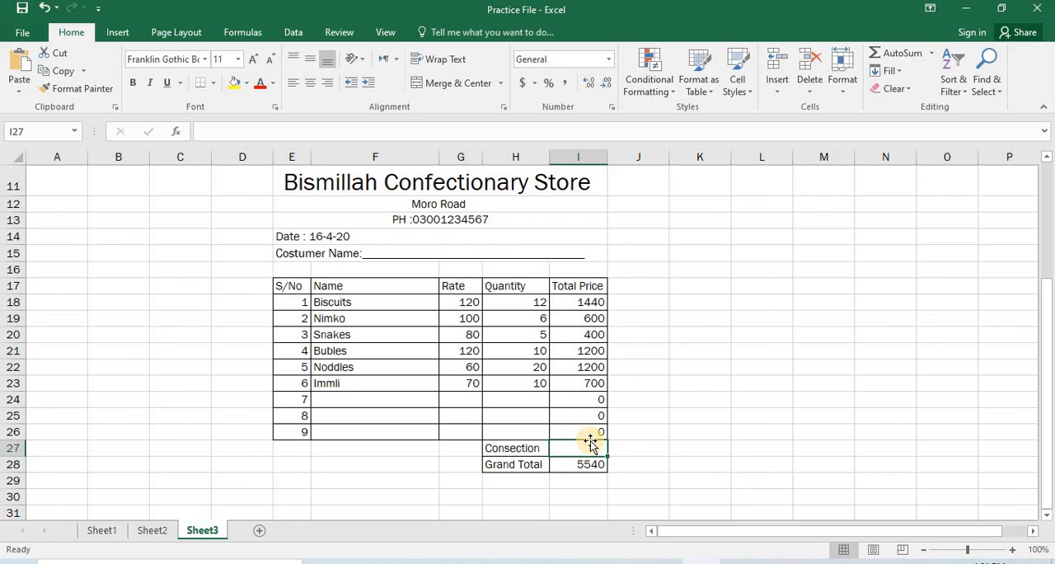
pyautogui.click(591, 487)
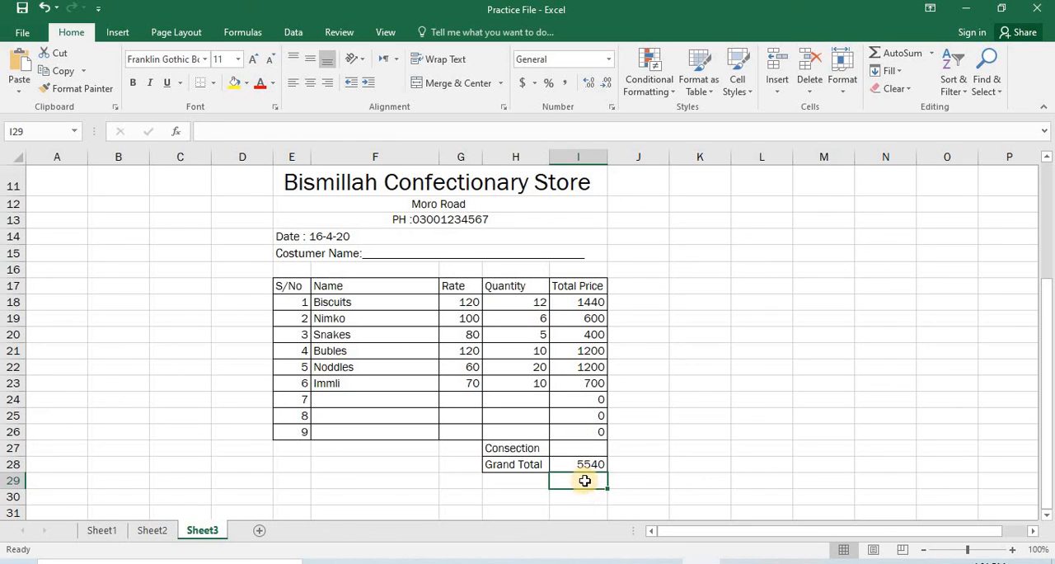
pyautogui.click(590, 449)
pyautogui.write('1')
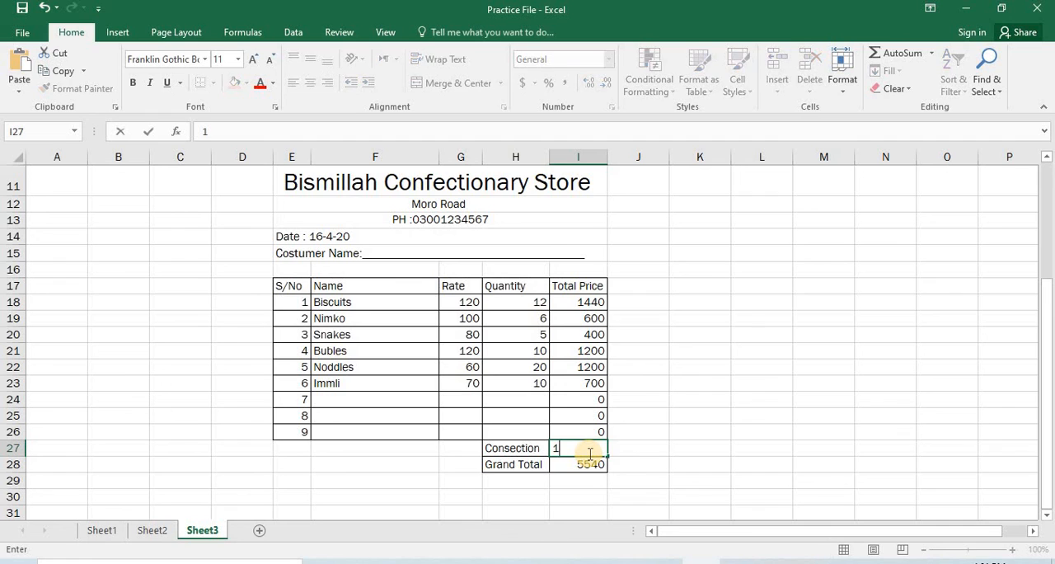
pyautogui.write('40')
pyautogui.press('Return')
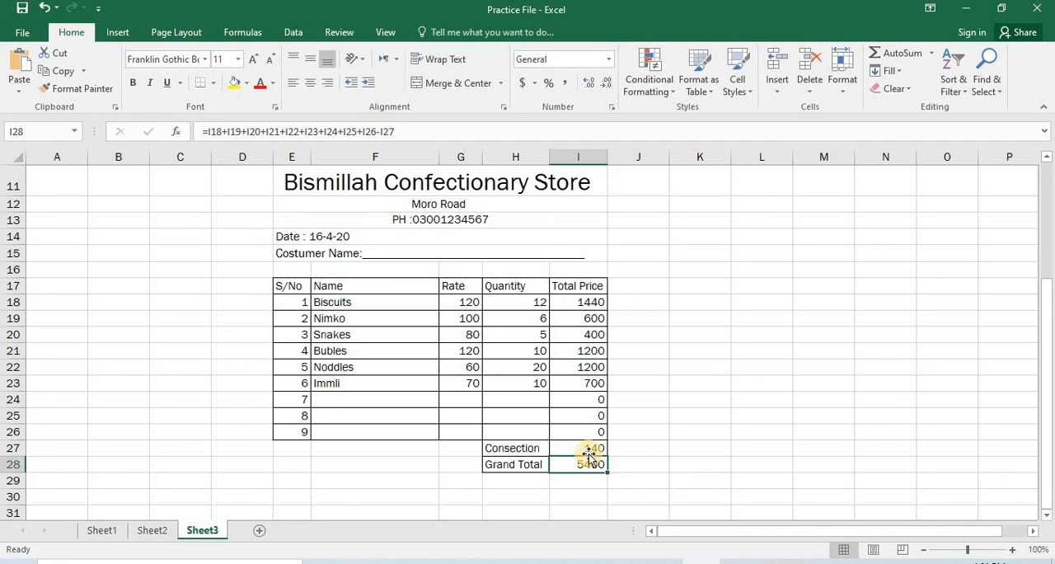